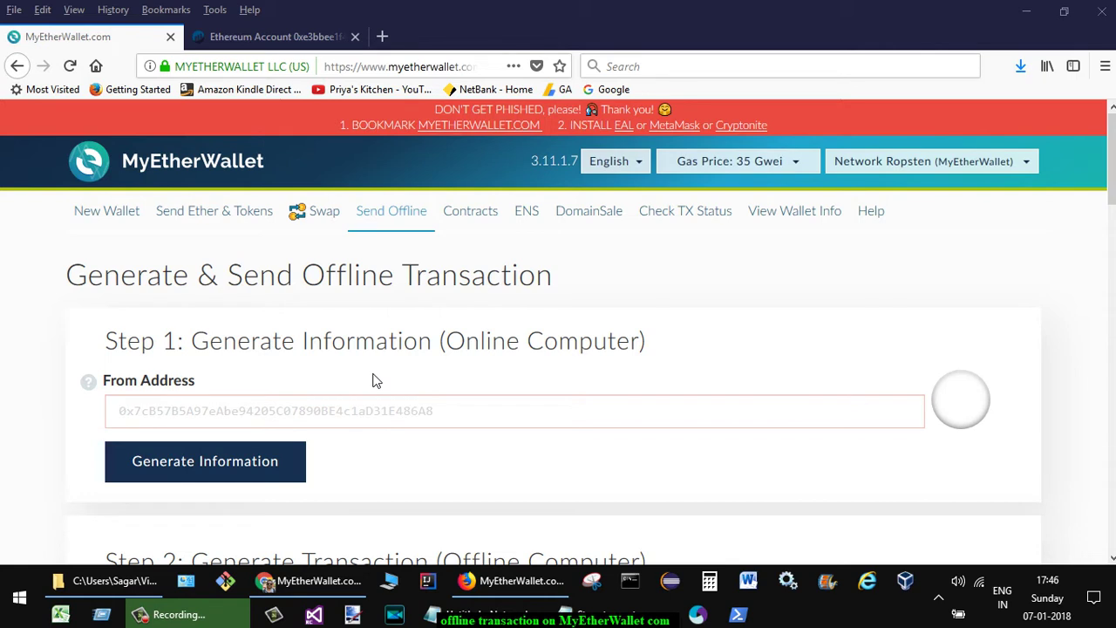
Switch to the Notepad notes and copy the first public key, the sending wallet's address
click(171, 414)
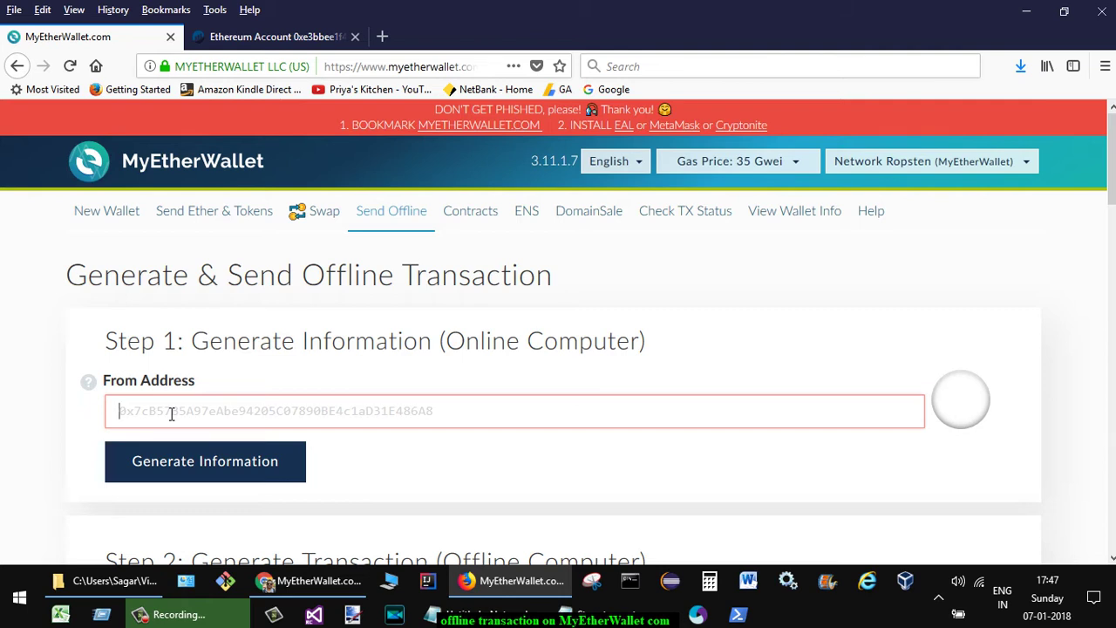
mouse_move(488, 615)
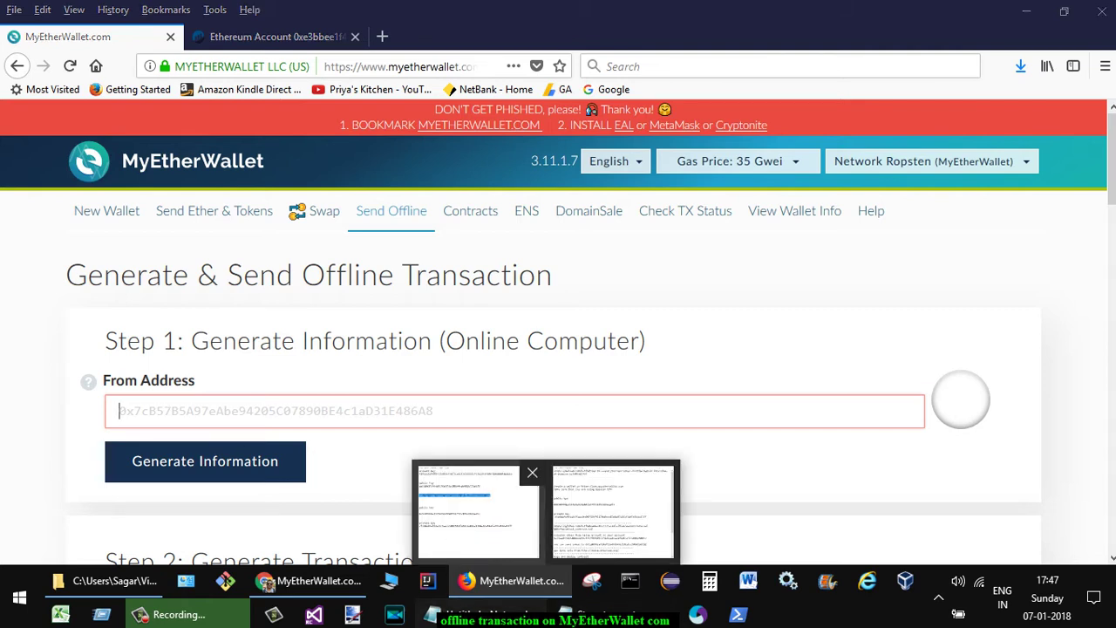
click(478, 510)
click(491, 258)
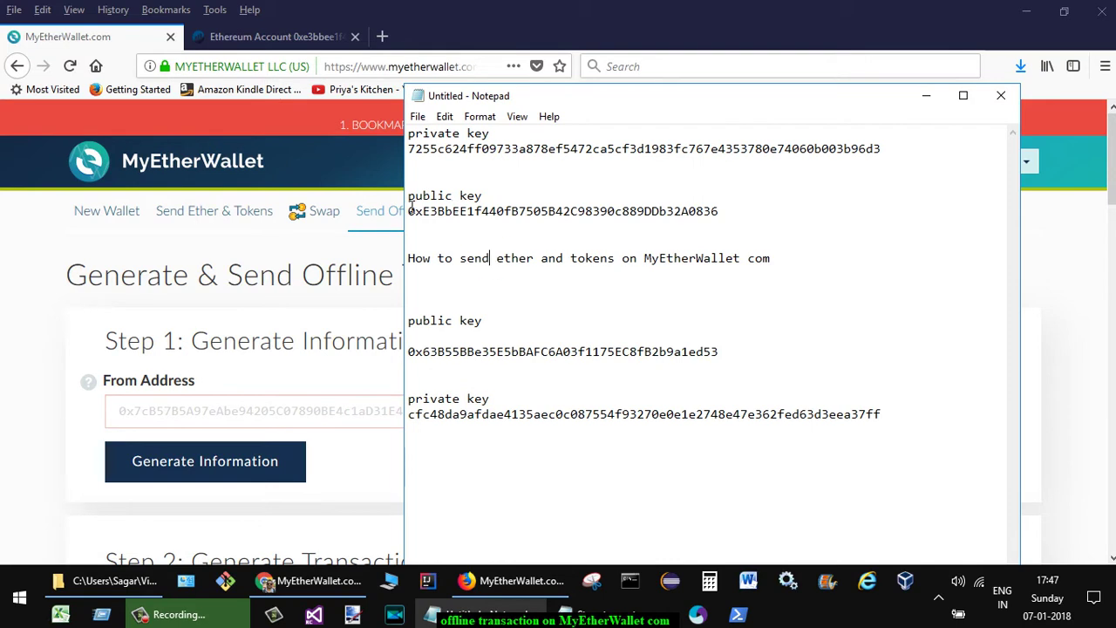
drag(408, 213, 802, 238)
key(ctrl+c)
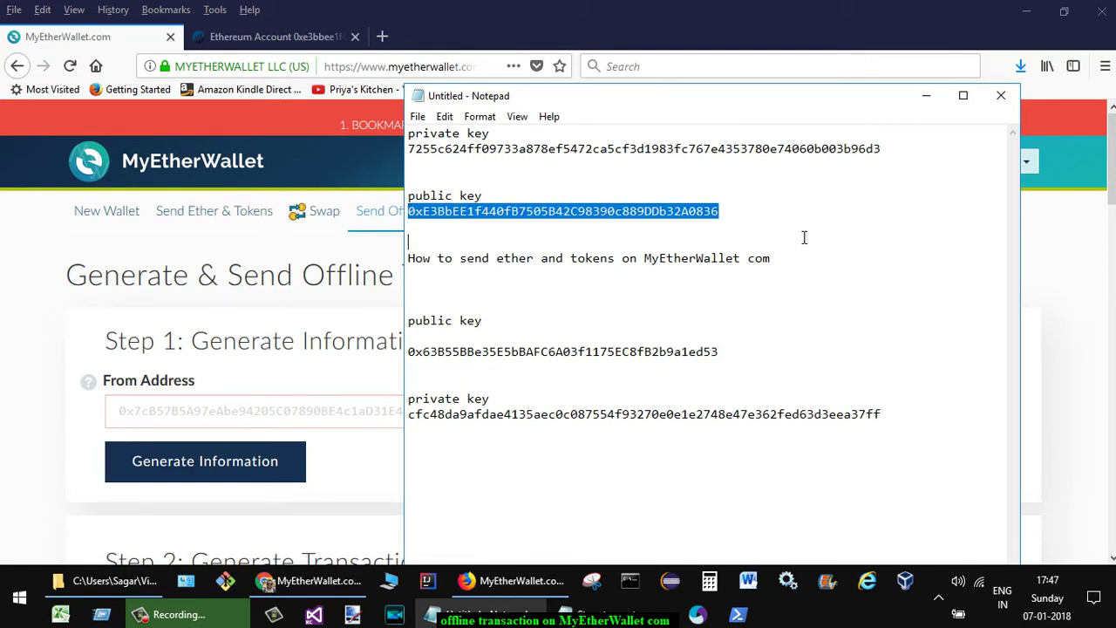
Paste the copied address as the From Address in Step 1 and generate the transaction information
click(142, 410)
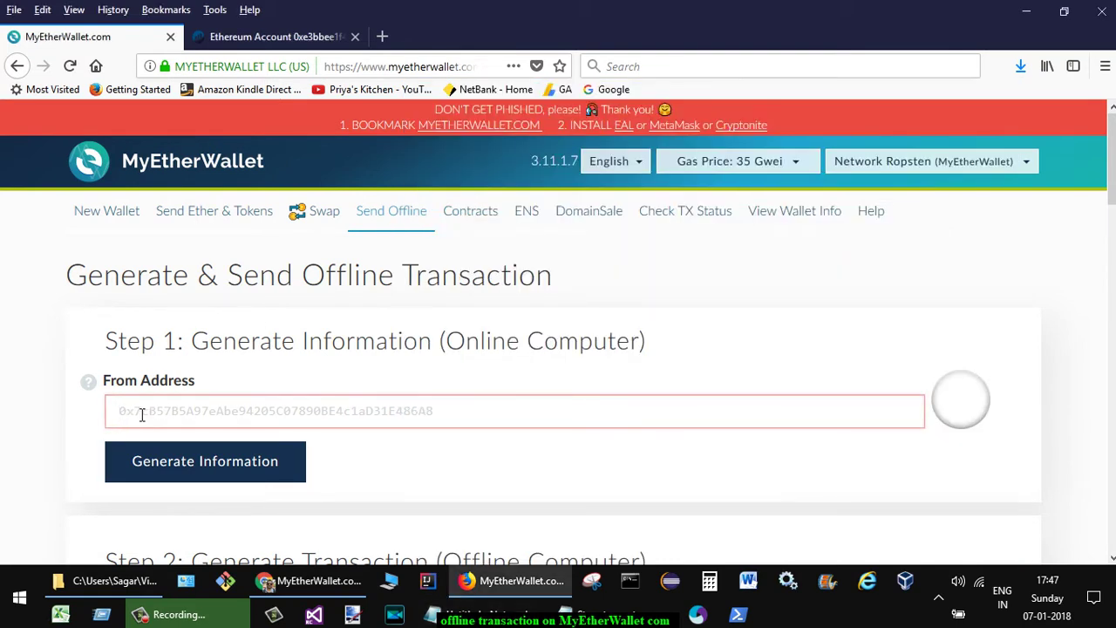
scroll(393, 410, down, 1)
key(ctrl+v)
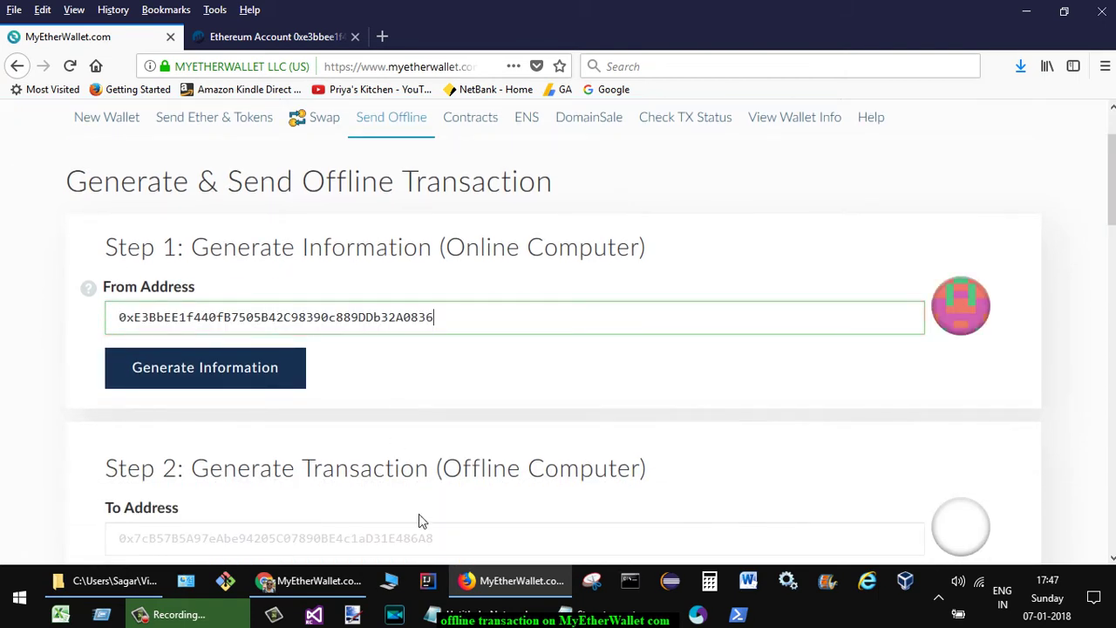
click(172, 379)
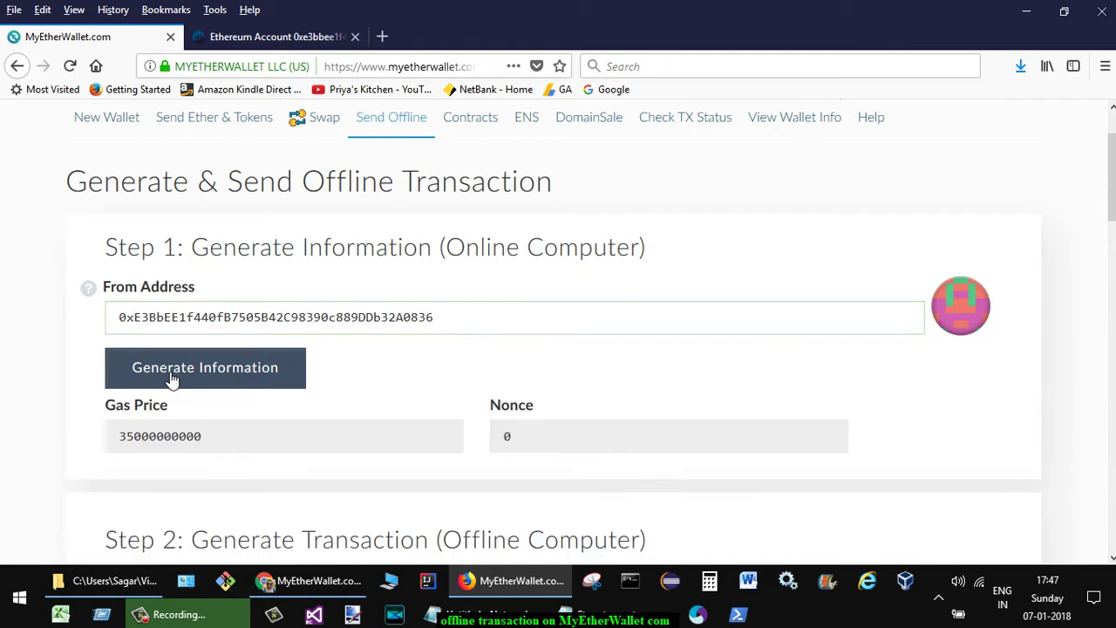
Switch to the Notepad notes and copy the second public key, the recipient wallet's address
scroll(174, 366, down, 2)
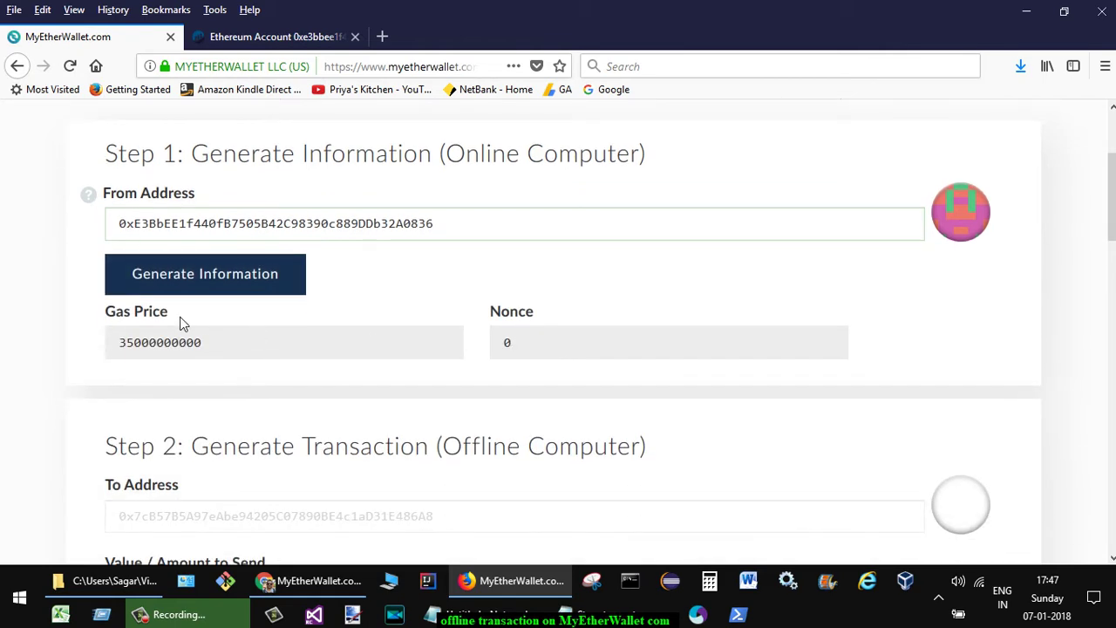
scroll(565, 332, down, 2)
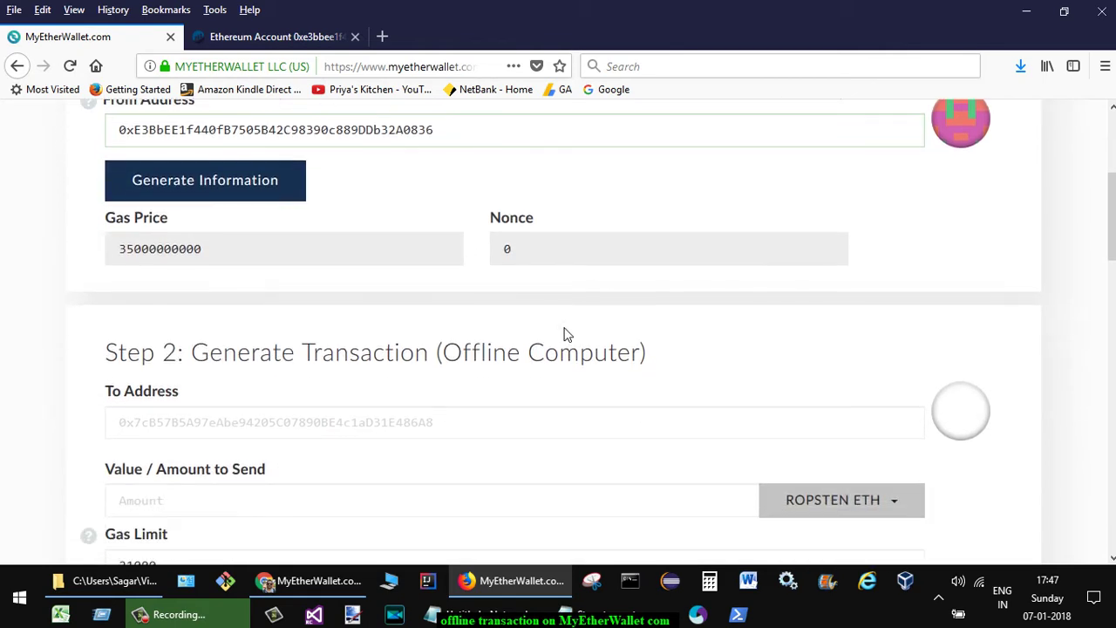
scroll(562, 329, up, 4)
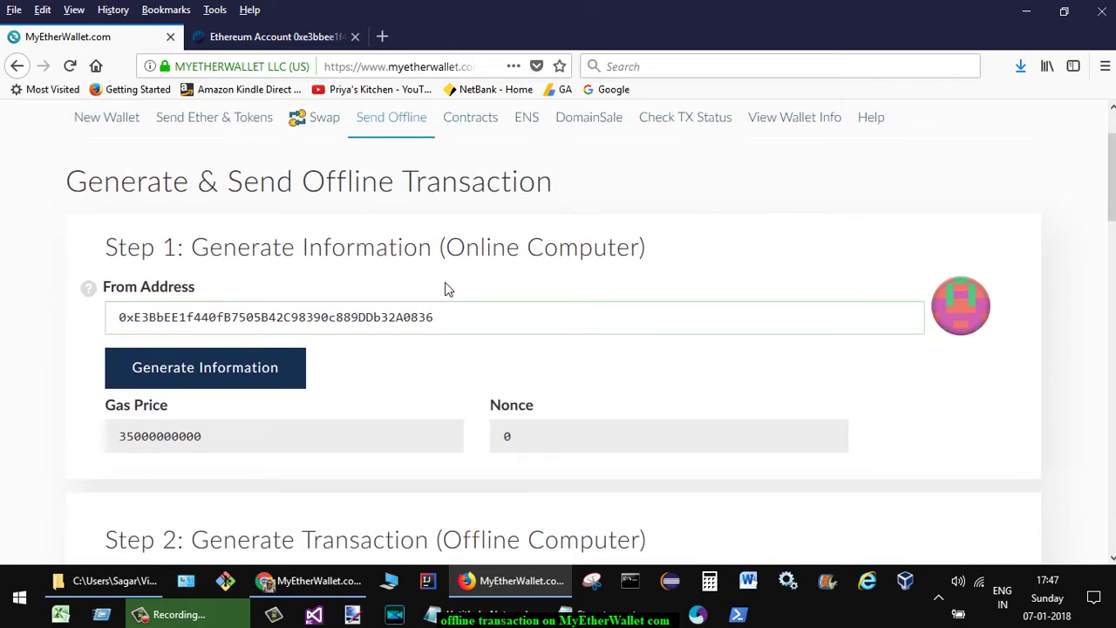
scroll(451, 326, down, 4)
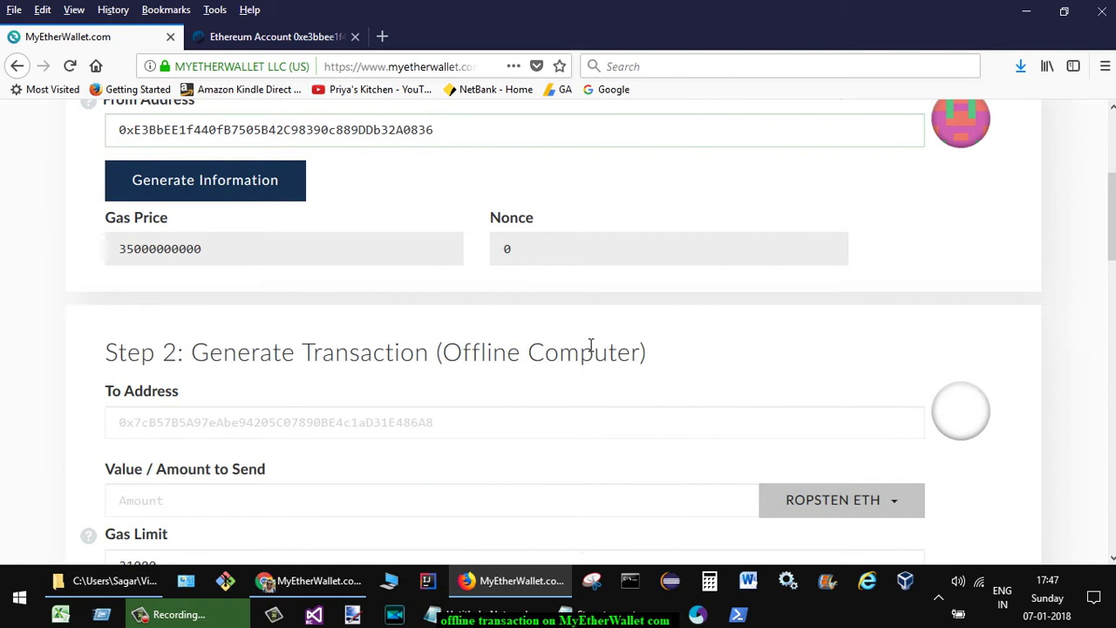
drag(445, 351, 642, 352)
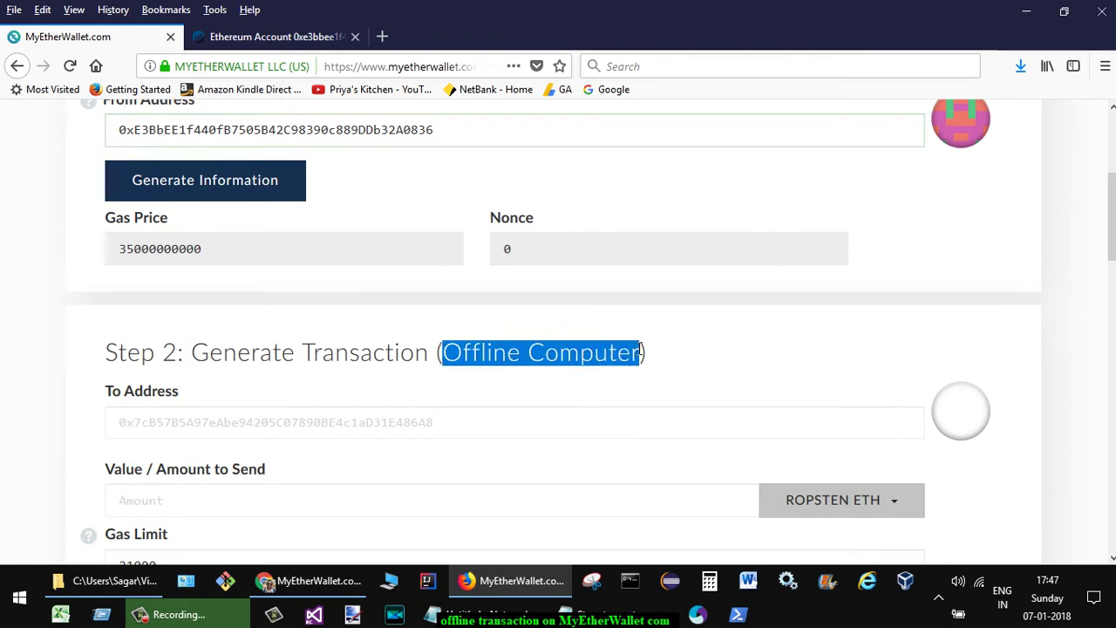
click(172, 417)
scroll(172, 416, down, 2)
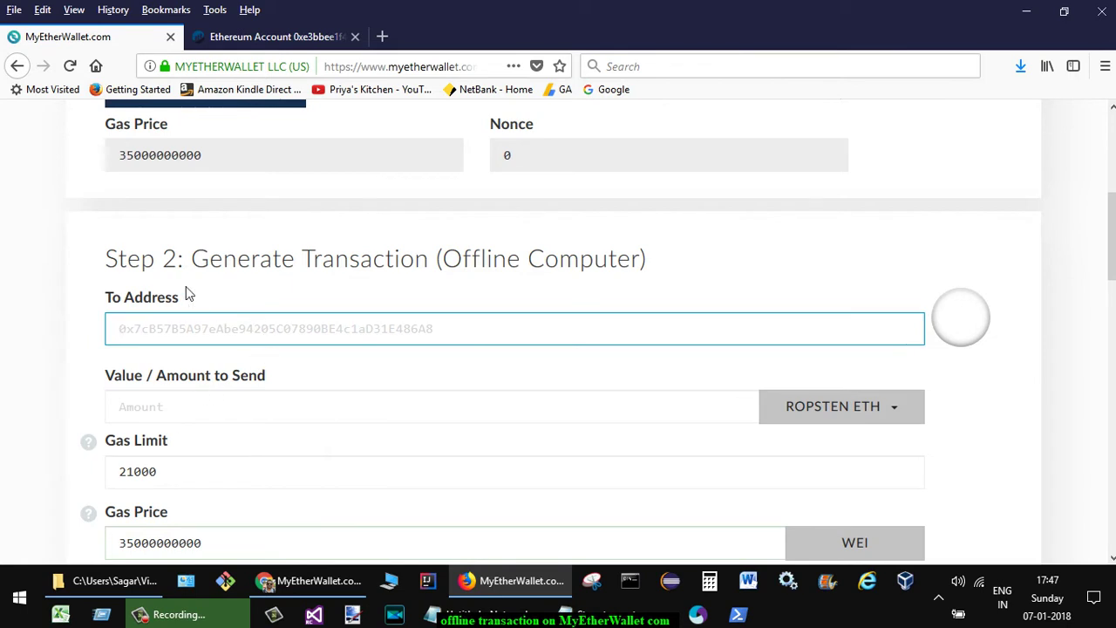
mouse_move(519, 611)
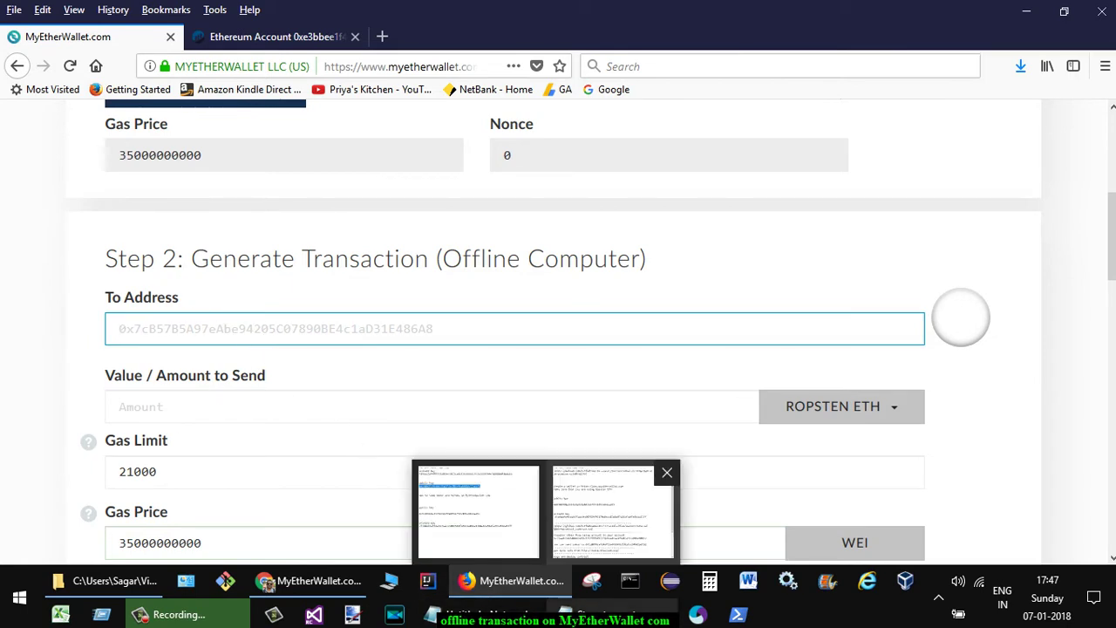
click(420, 490)
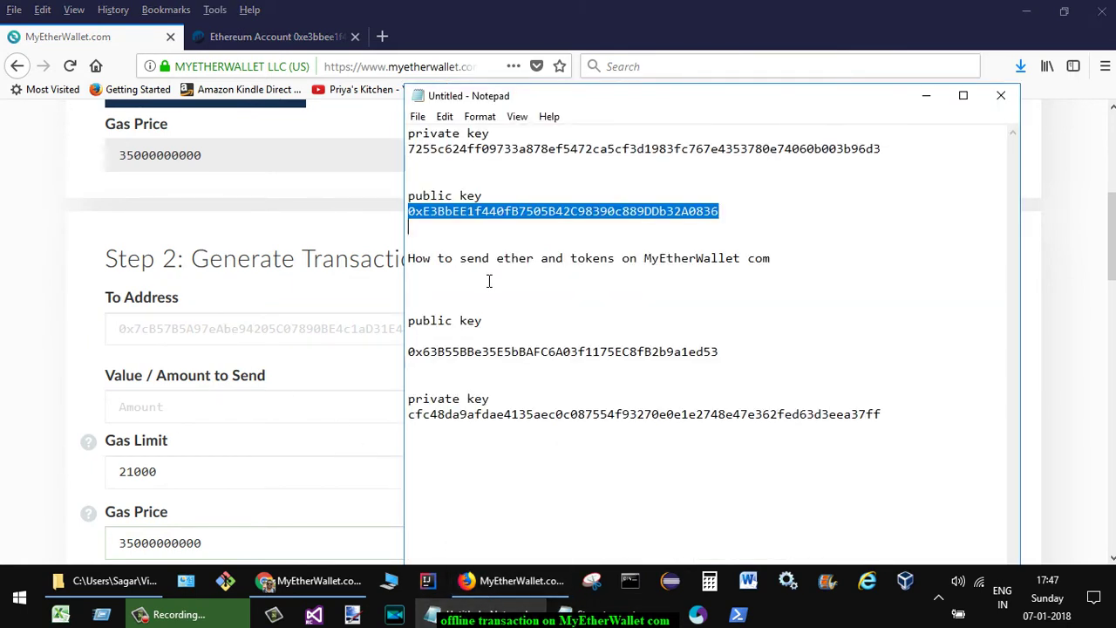
click(493, 257)
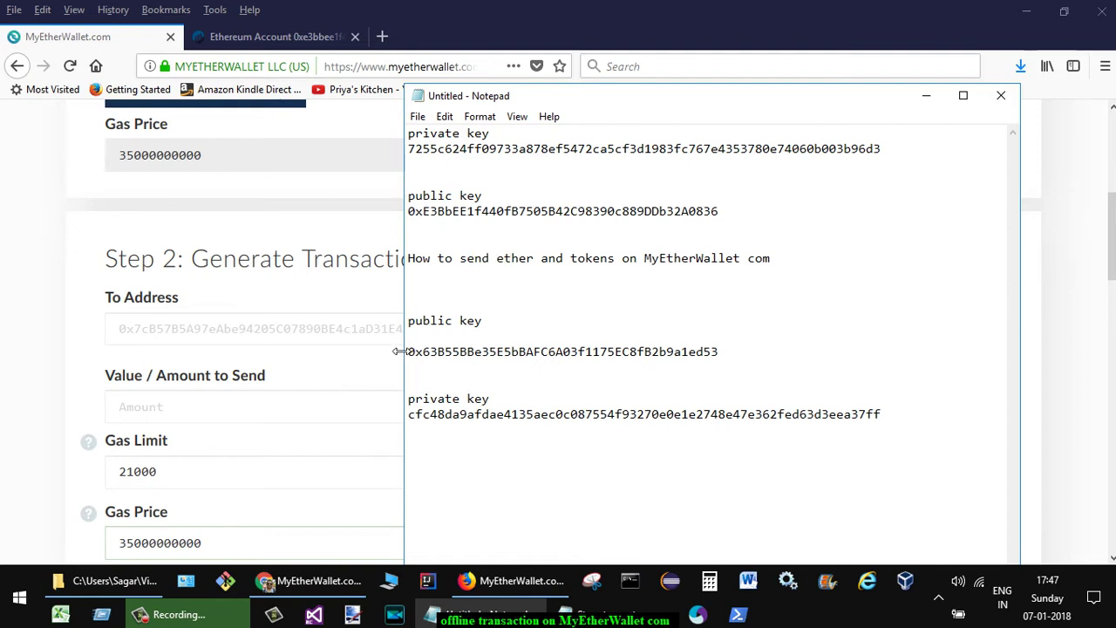
drag(407, 351, 713, 343)
key(ctrl+c)
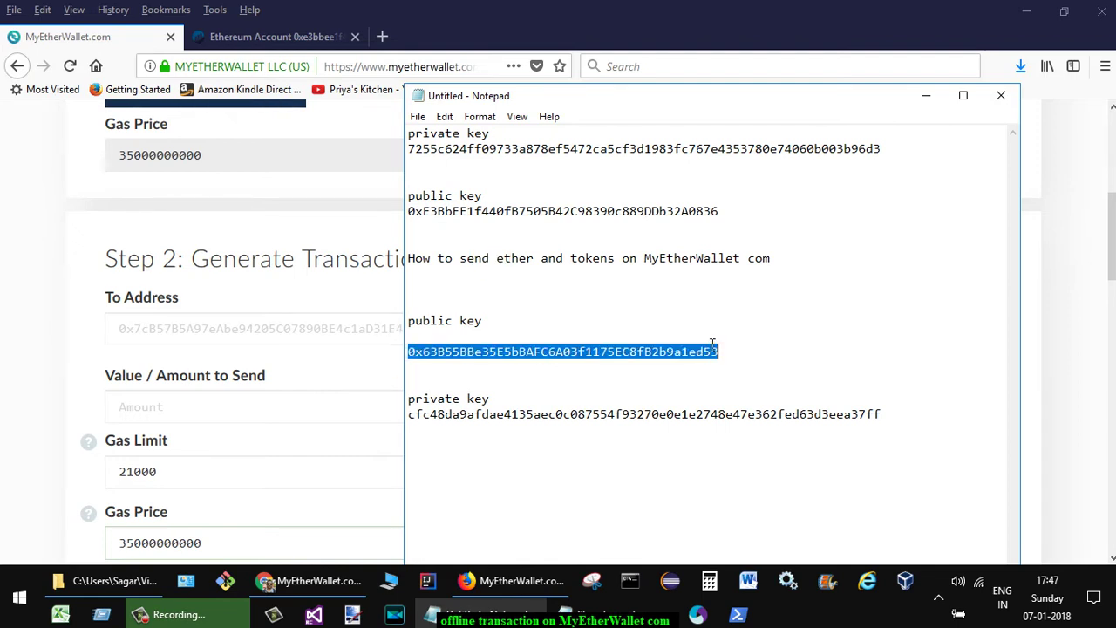
Fill in Step 2 with the copied address as the To Address and 0.02 Ropsten ETH as the amount to send
click(159, 322)
key(ctrl+v)
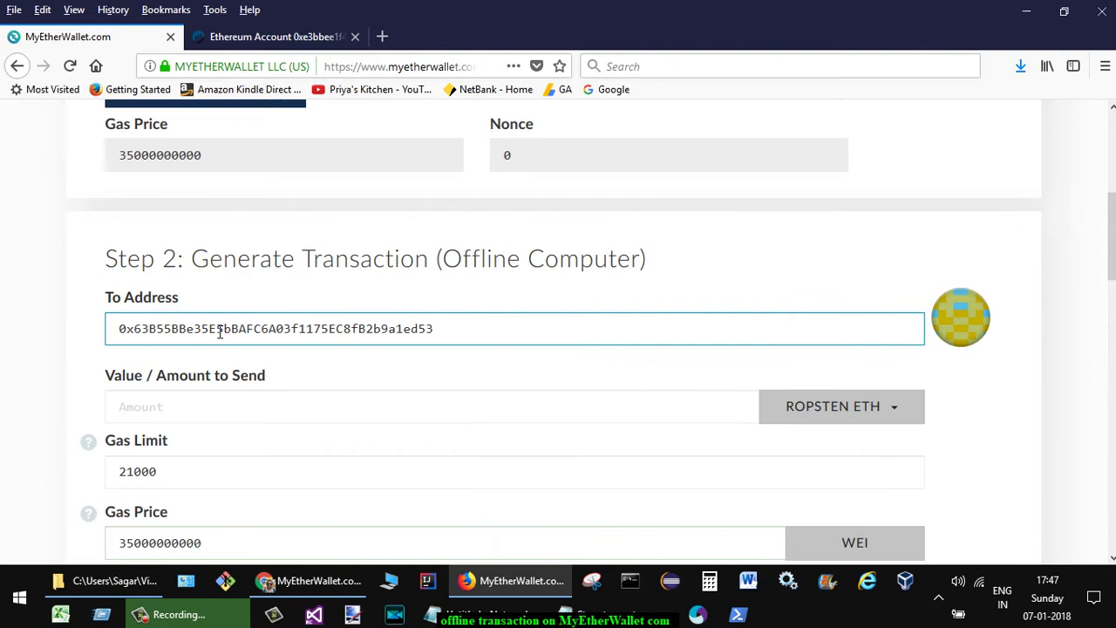
click(237, 399)
scroll(207, 436, up, 1)
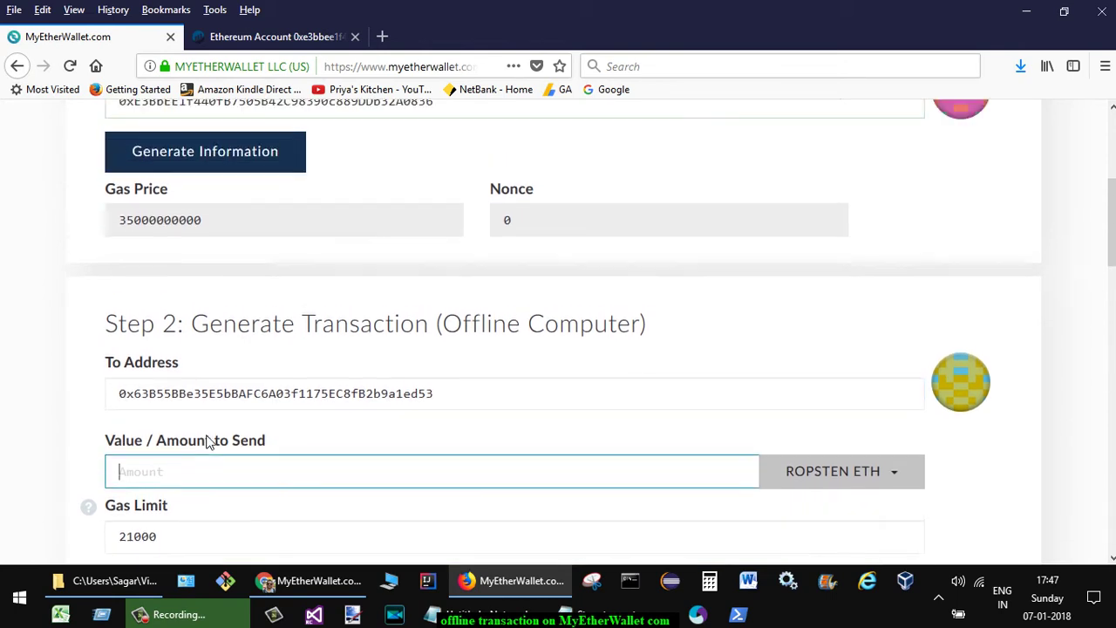
scroll(208, 436, down, 1)
text(0.02)
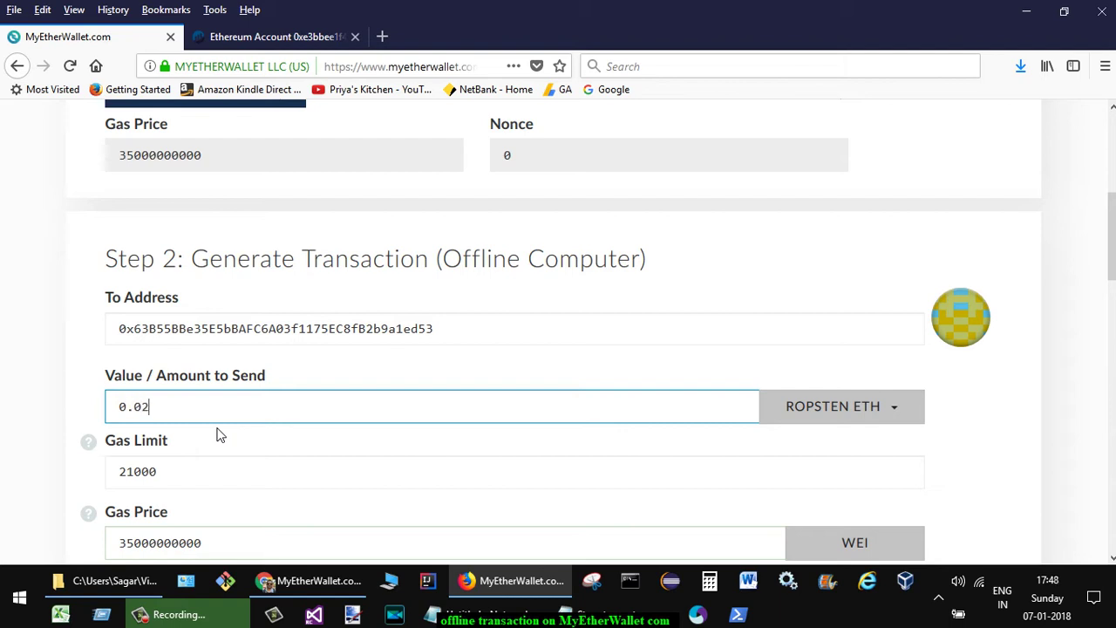
Review the gas limit, gas price, nonce, data and wallet access options in Step 2 against the information generated in Step 1
scroll(219, 436, down, 2)
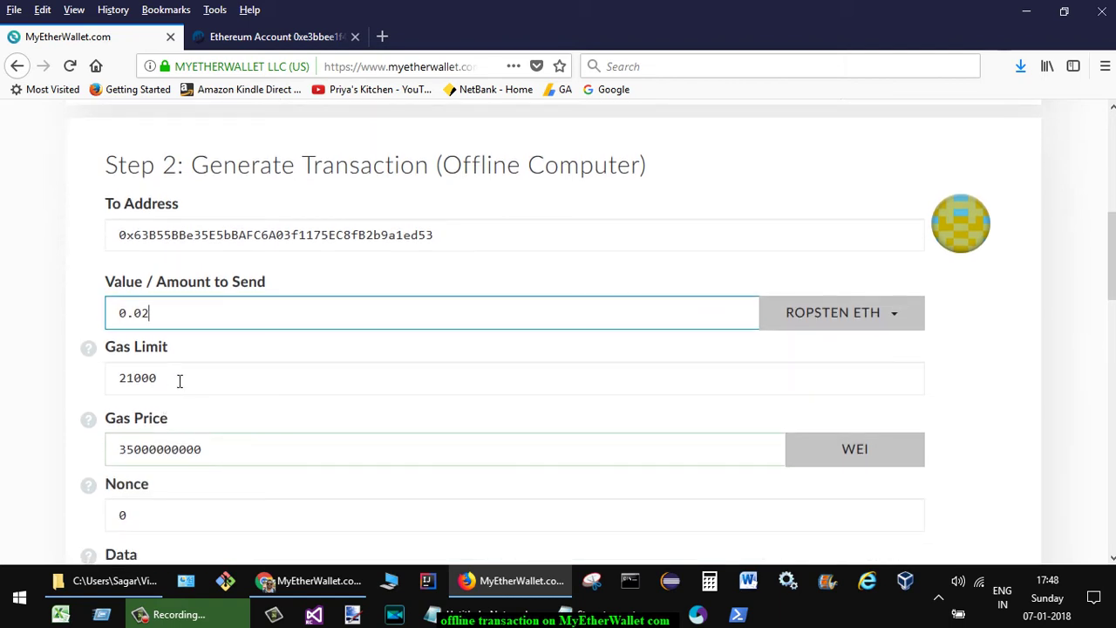
scroll(186, 373, down, 2)
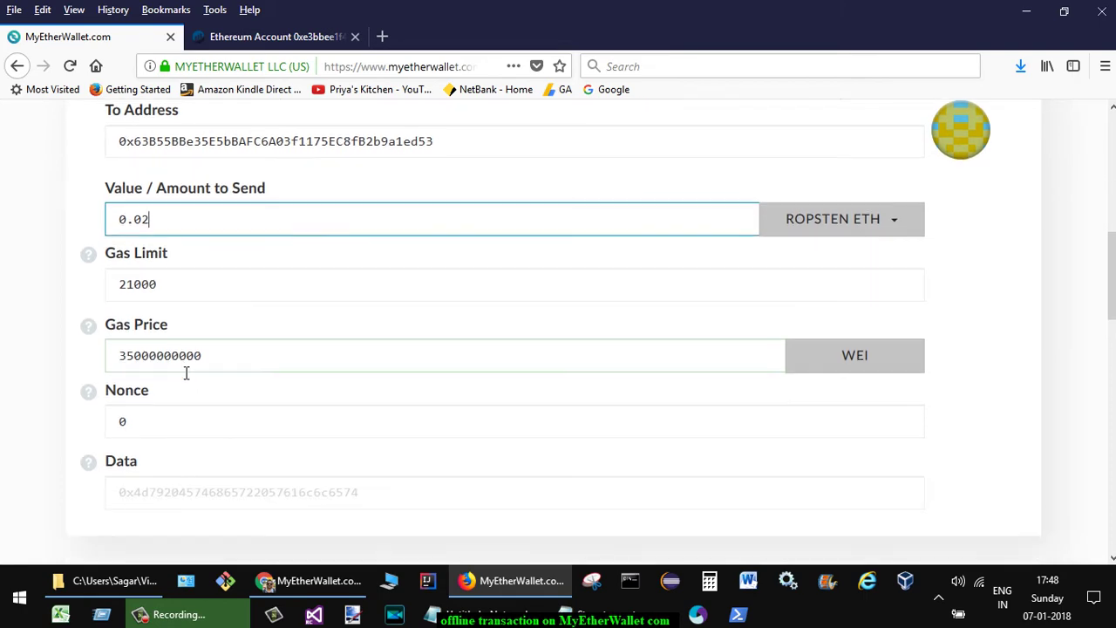
scroll(185, 373, up, 3)
scroll(184, 375, up, 3)
scroll(184, 375, down, 2)
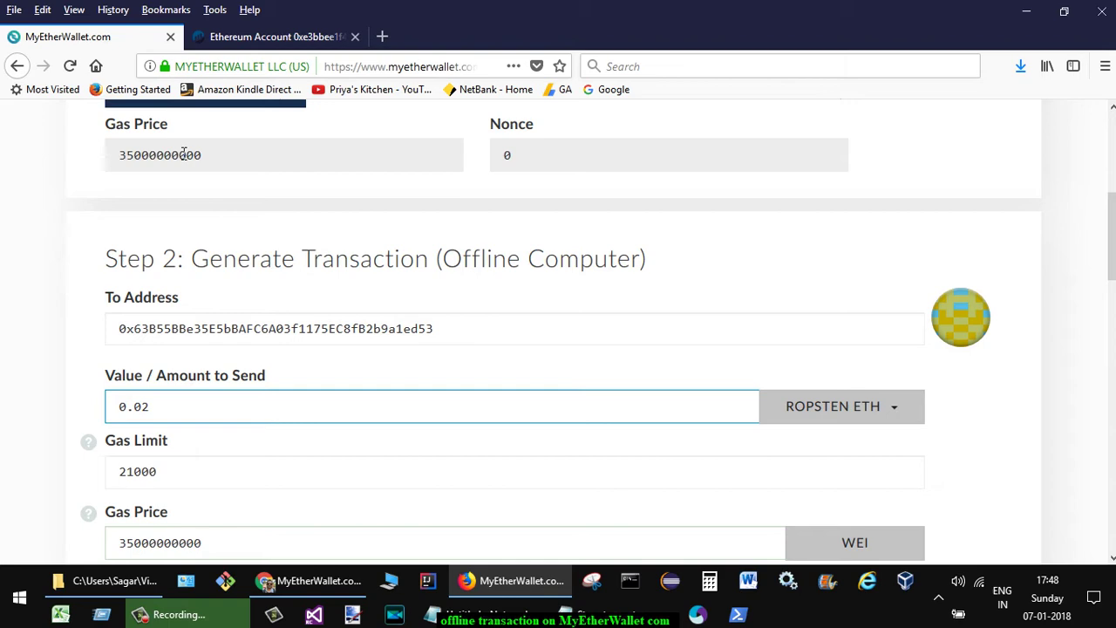
scroll(202, 397, down, 2)
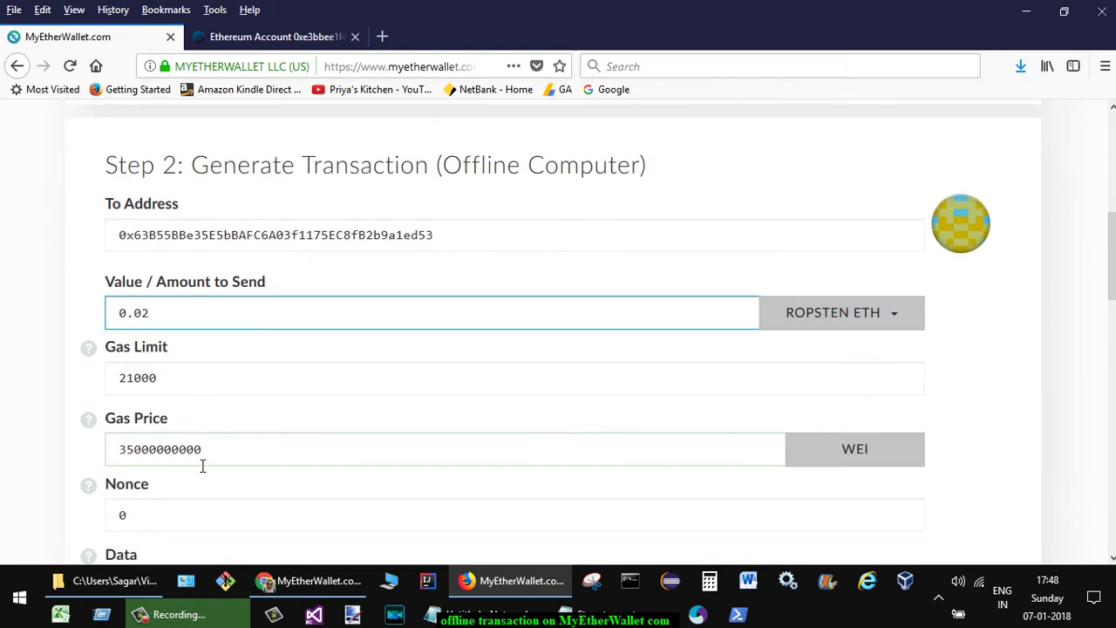
scroll(201, 465, up, 2)
scroll(221, 515, down, 2)
scroll(49, 485, down, 3)
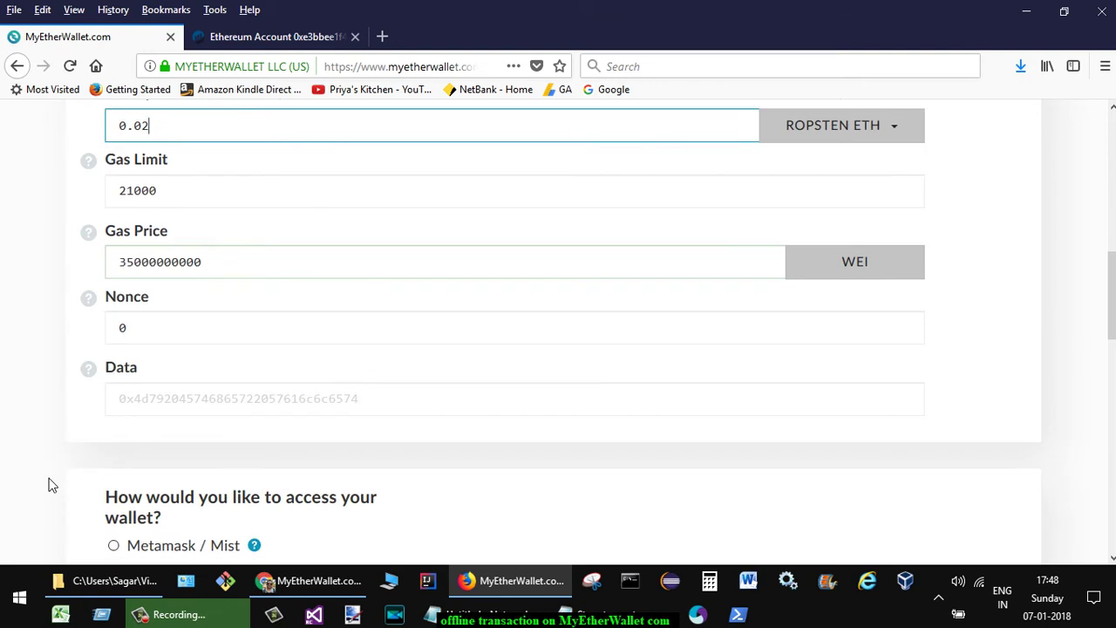
scroll(49, 485, down, 2)
scroll(49, 485, down, 2)
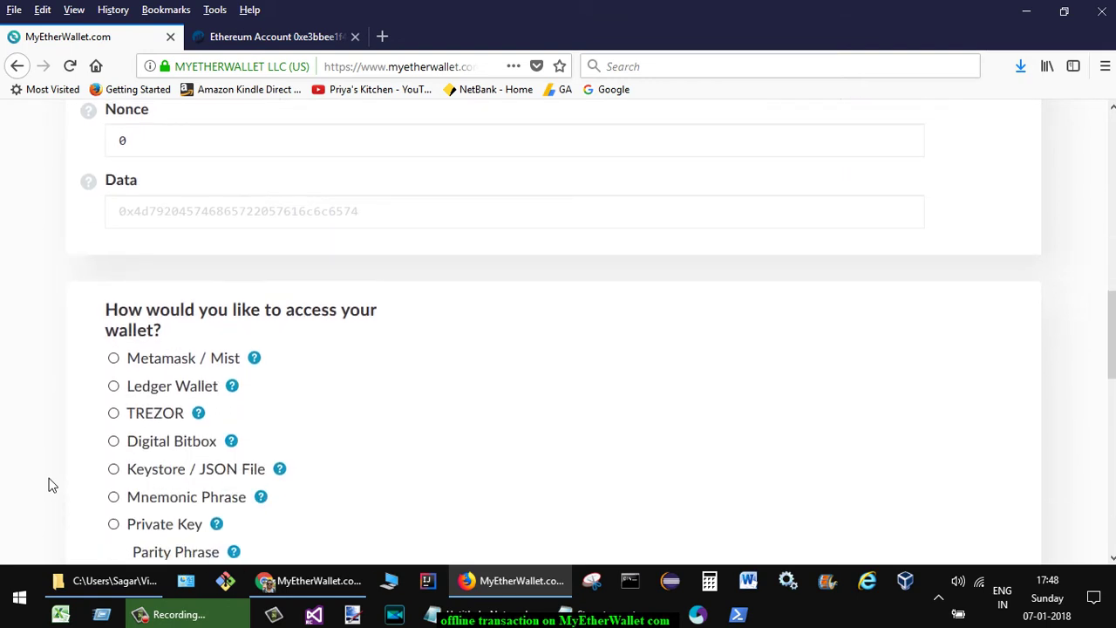
scroll(49, 485, up, 8)
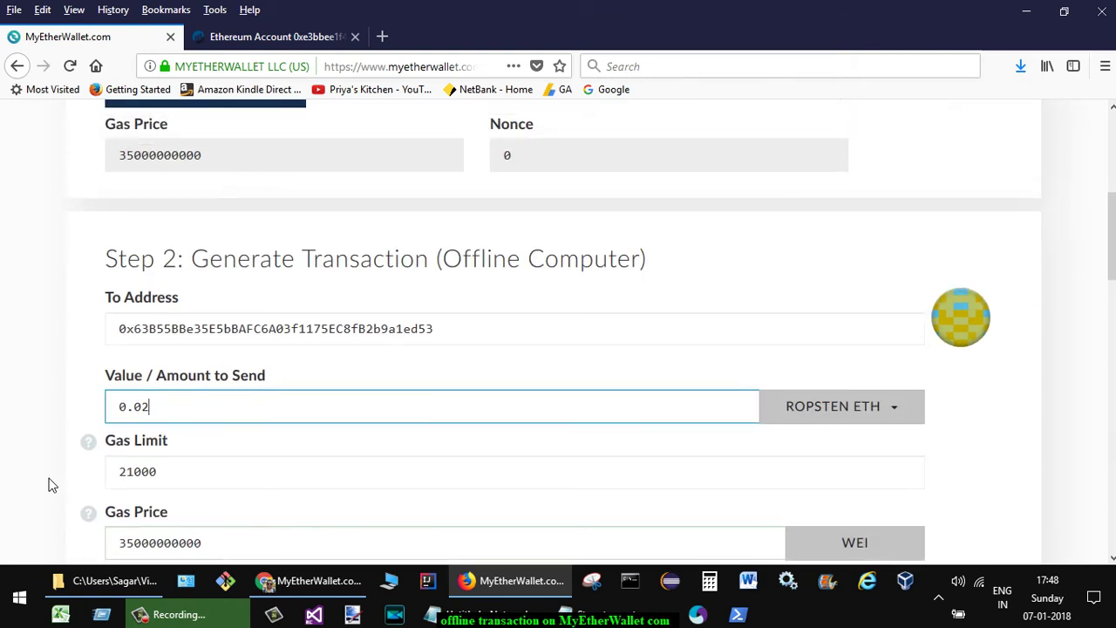
drag(443, 258, 654, 265)
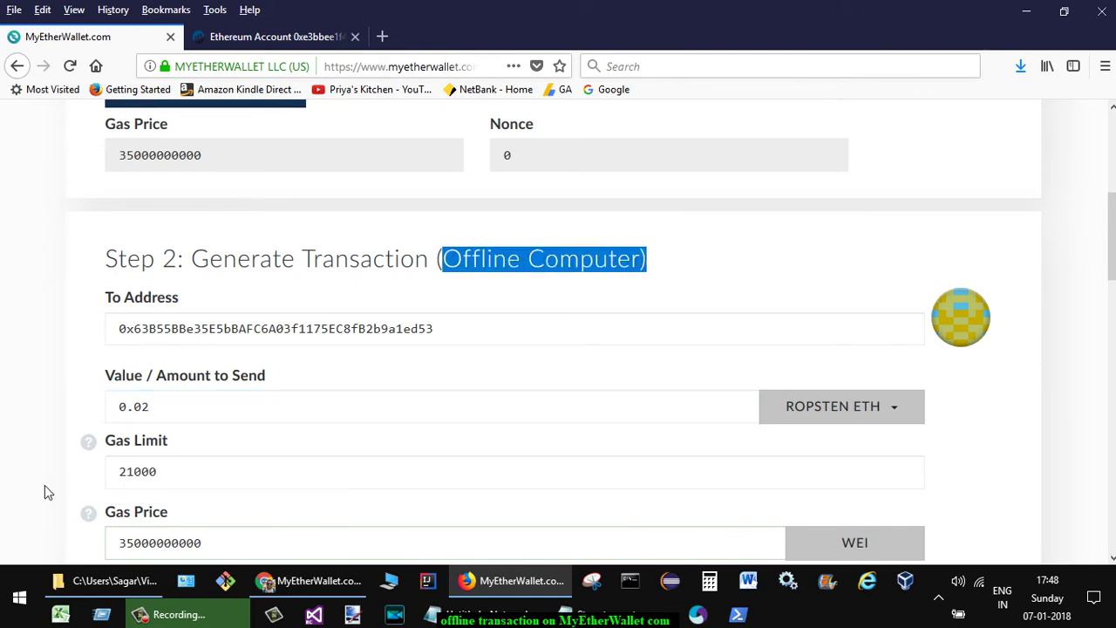
scroll(46, 489, down, 2)
scroll(47, 489, up, 5)
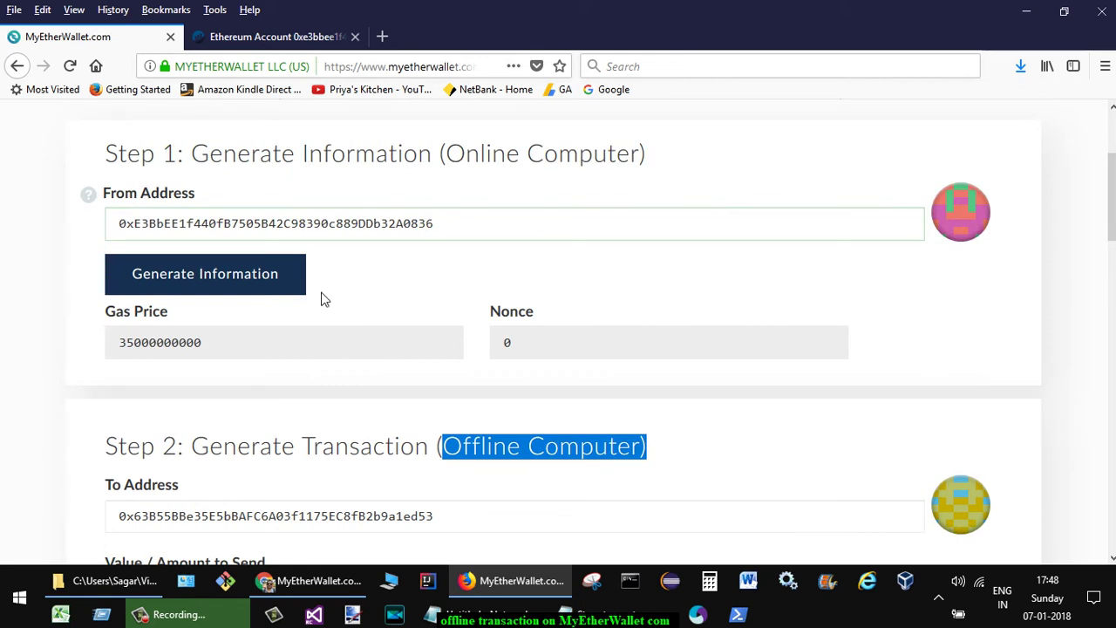
Check the From Address, then switch to the Notepad notes and copy the sending wallet's private key
drag(440, 224, 107, 224)
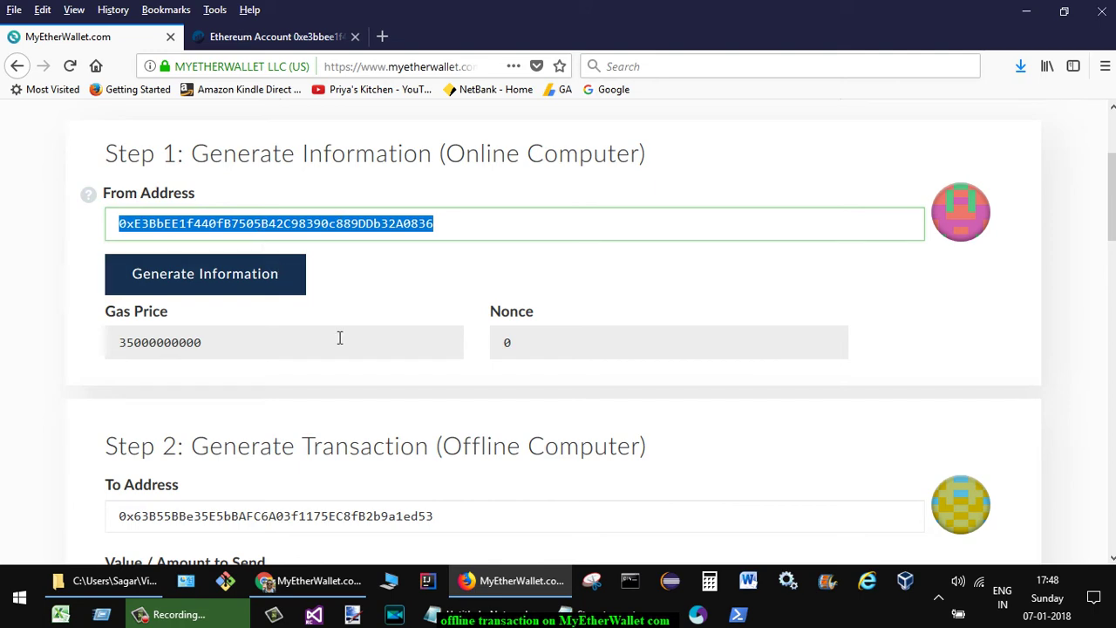
click(431, 614)
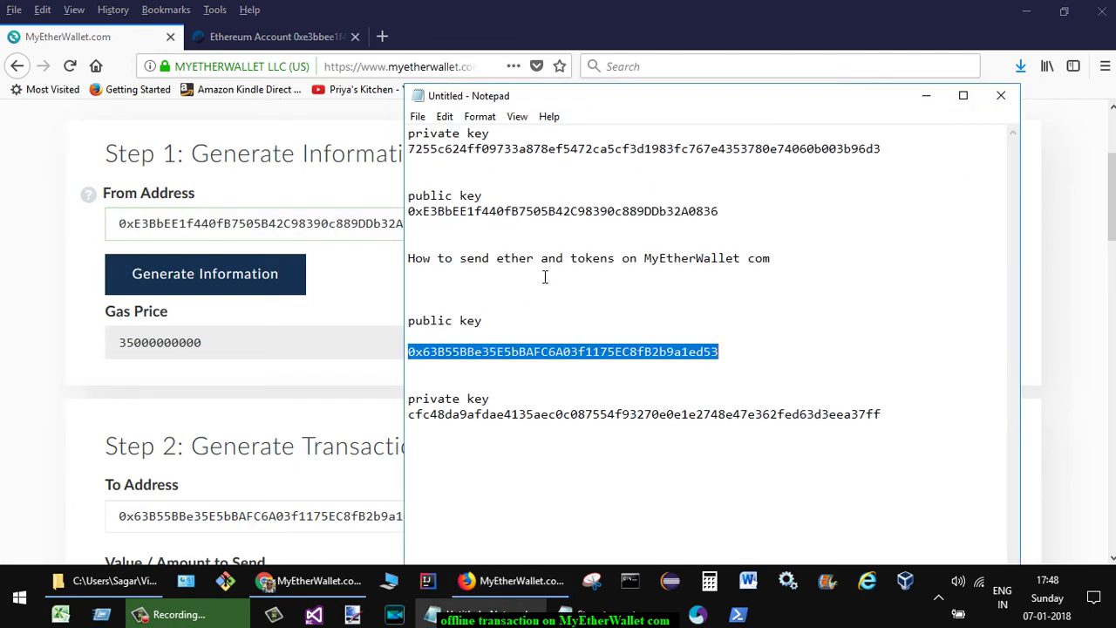
drag(549, 218, 718, 212)
double_click(558, 149)
key(ctrl+c)
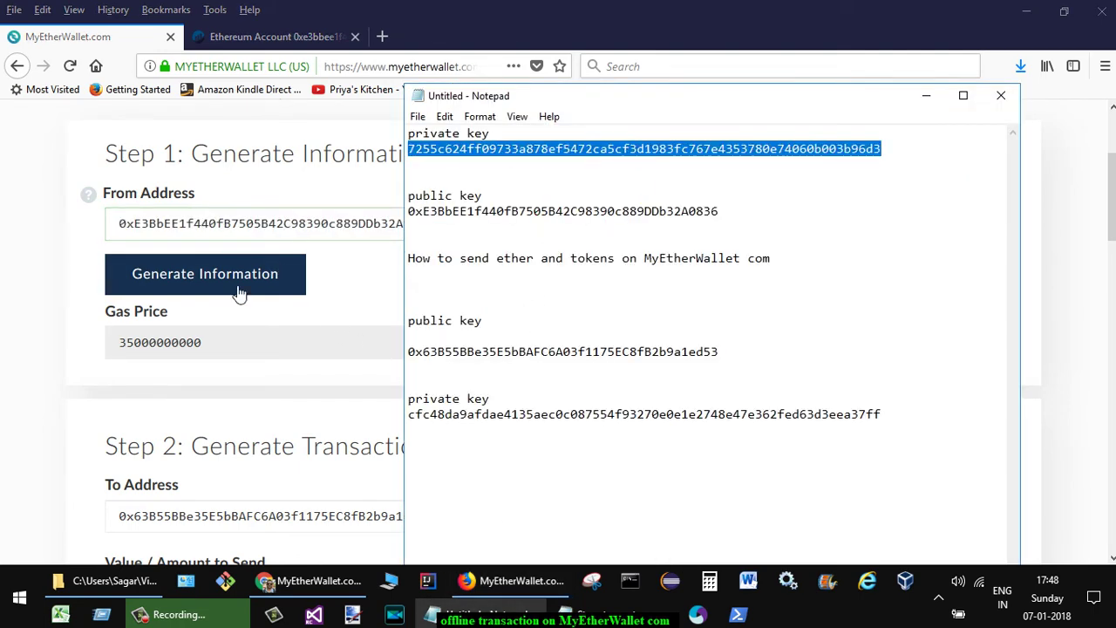
Choose Private Key as the wallet access method in MyEtherWallet and paste the sending wallet's private key
click(58, 411)
scroll(57, 414, down, 4)
scroll(58, 414, down, 4)
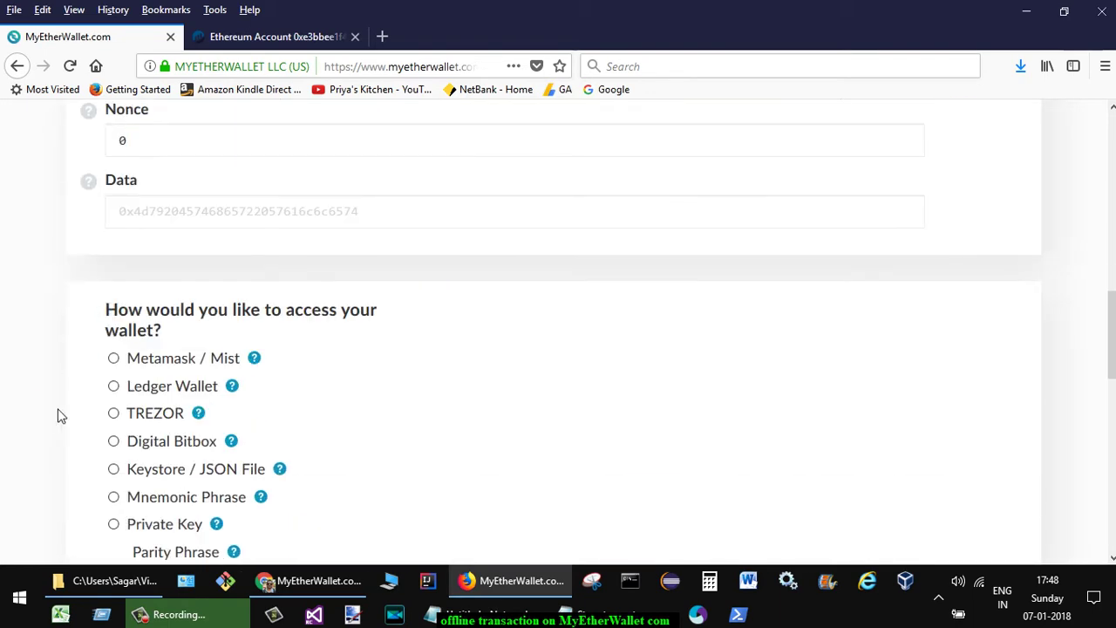
scroll(61, 416, up, 1)
scroll(139, 468, down, 3)
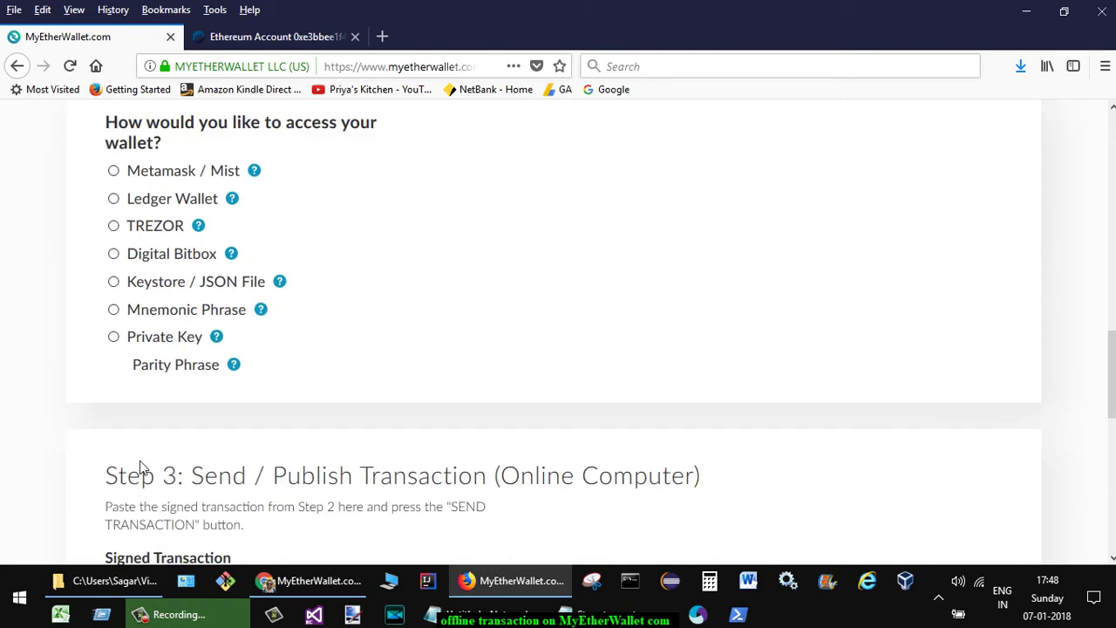
click(113, 337)
click(634, 189)
key(ctrl+v)
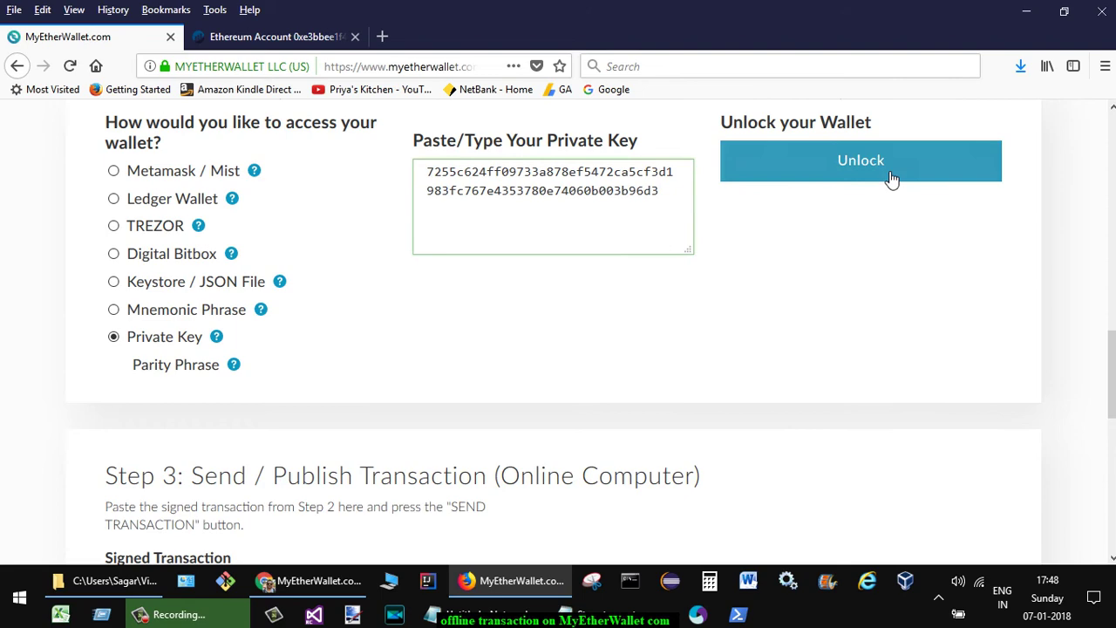
Unlock the sending wallet with the entered private key and generate the raw and signed transactions
click(891, 179)
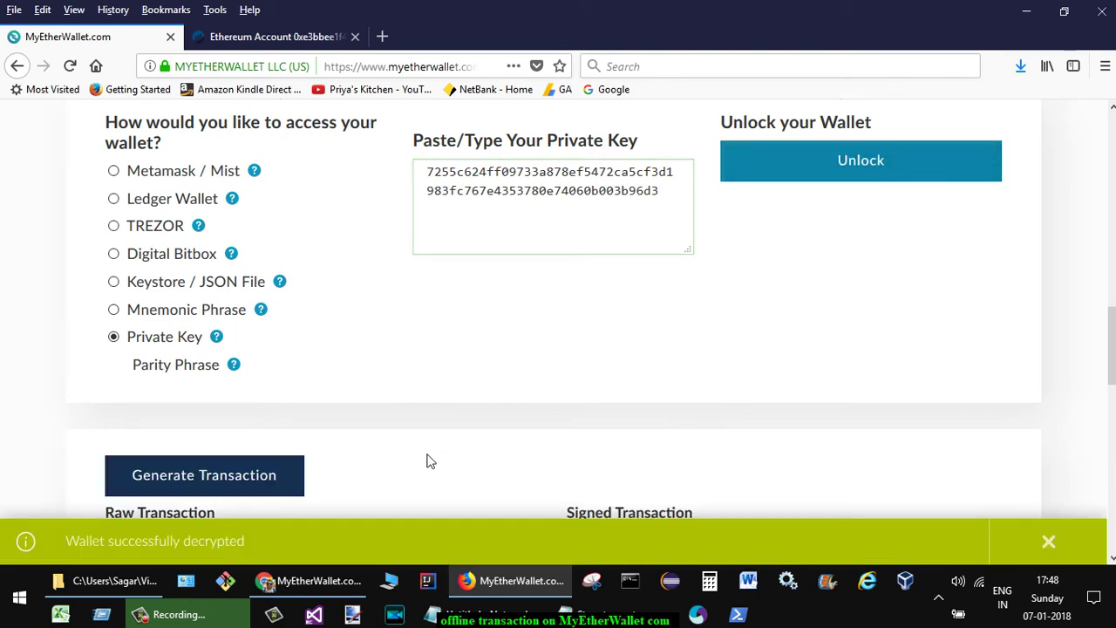
scroll(426, 462, down, 3)
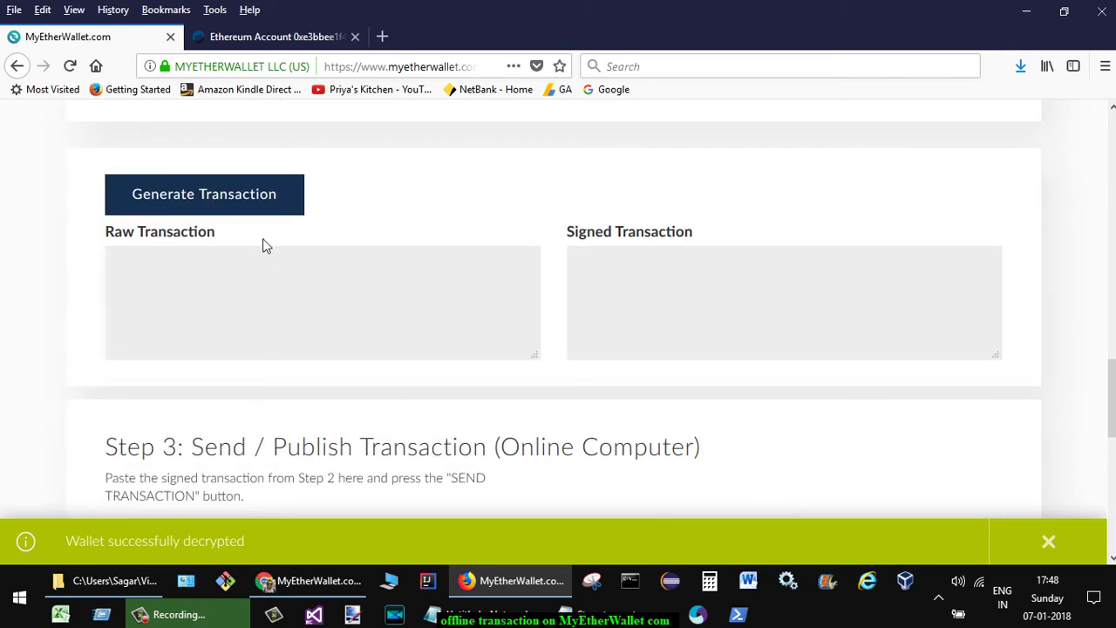
click(241, 200)
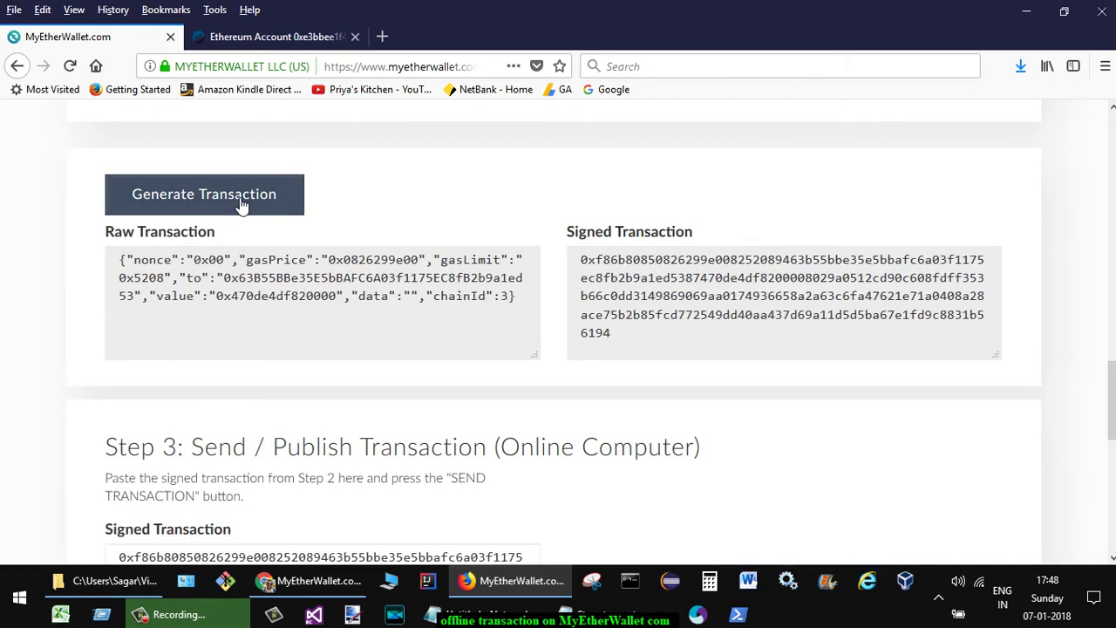
Inspect the signed transaction in Step 3, highlighting its full text above the option to send it
scroll(625, 340, down, 1)
scroll(625, 340, down, 1)
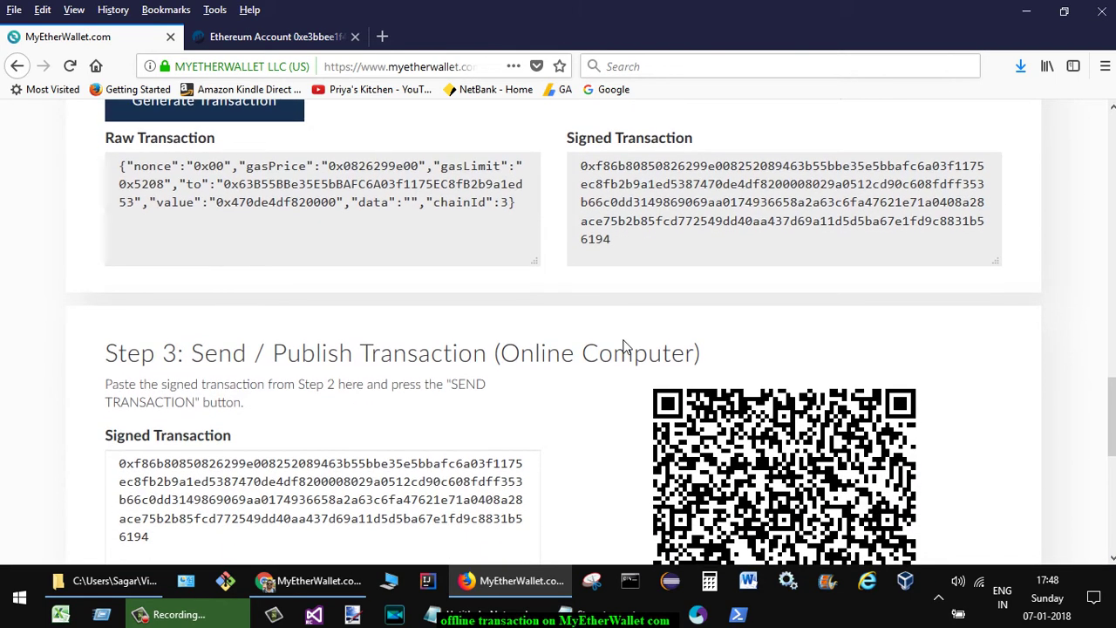
scroll(624, 347, down, 2)
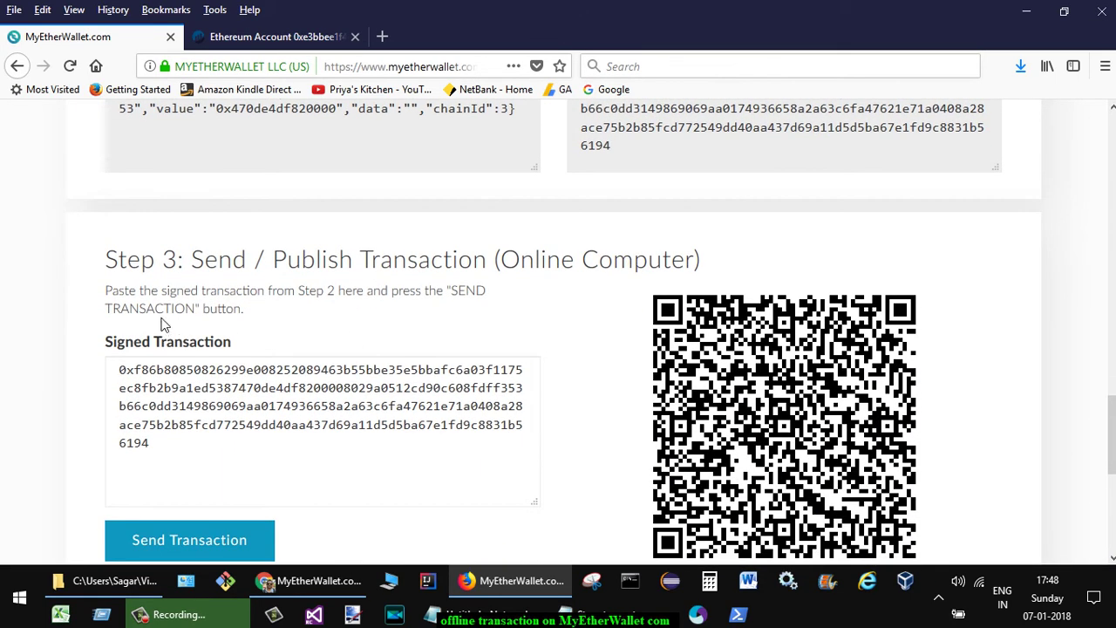
drag(120, 366, 328, 460)
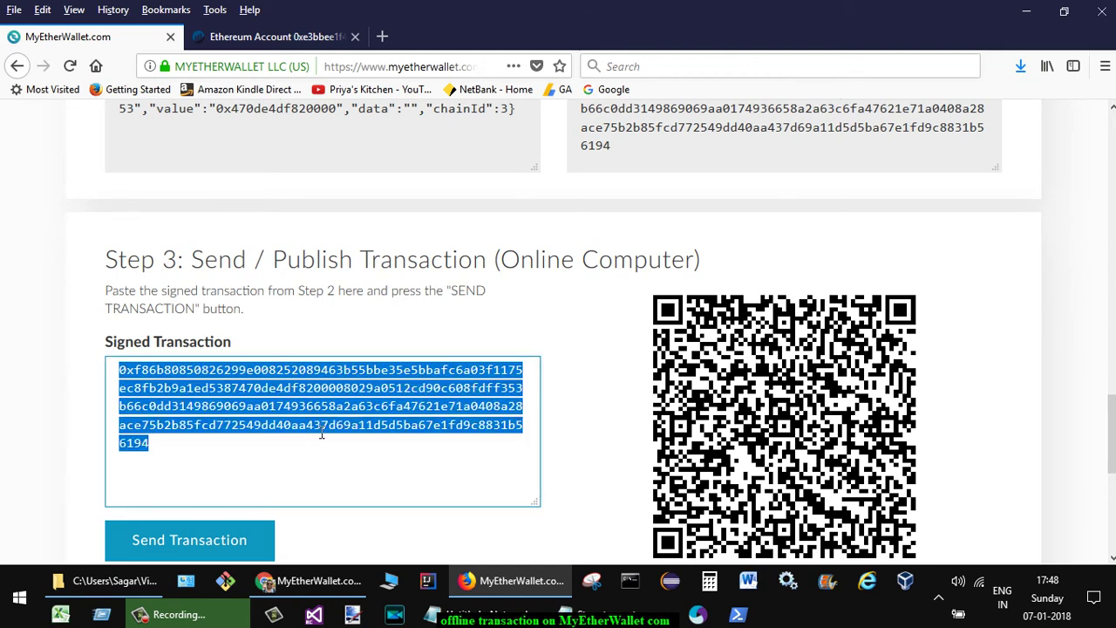
scroll(321, 433, down, 4)
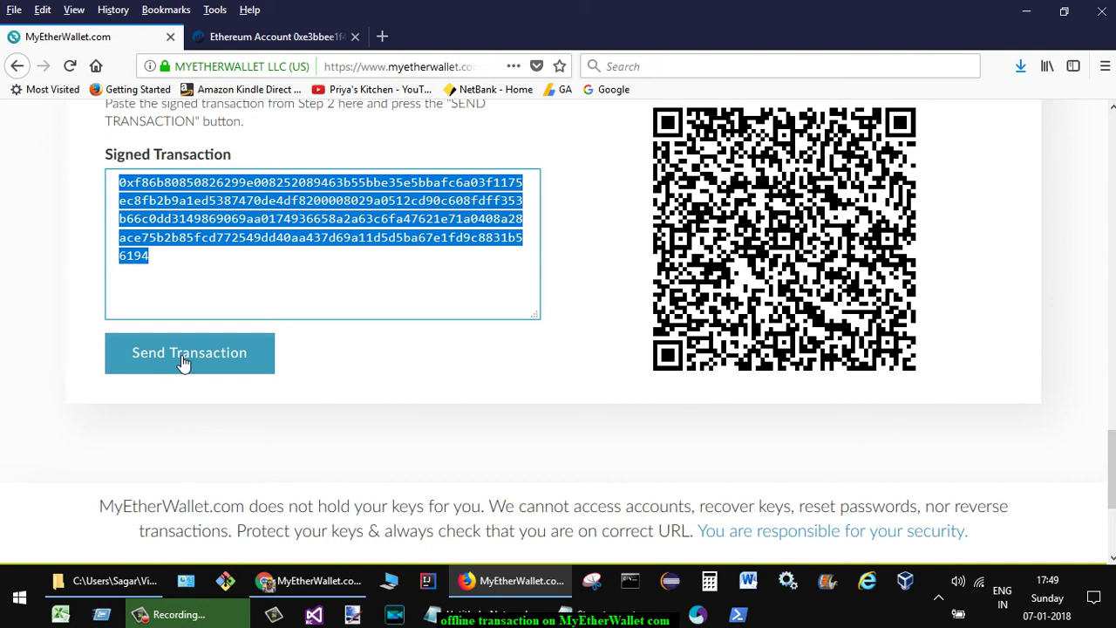
Review the headings of Steps 1 to 3, highlighting whether each is meant for the online or the offline computer
scroll(183, 362, up, 12)
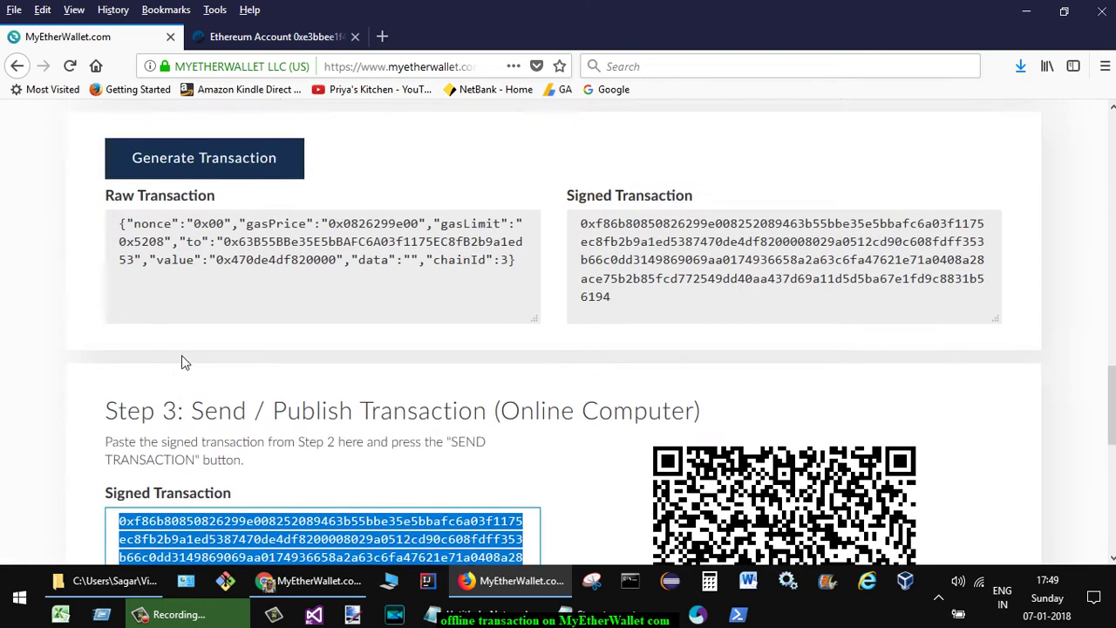
scroll(182, 355, up, 6)
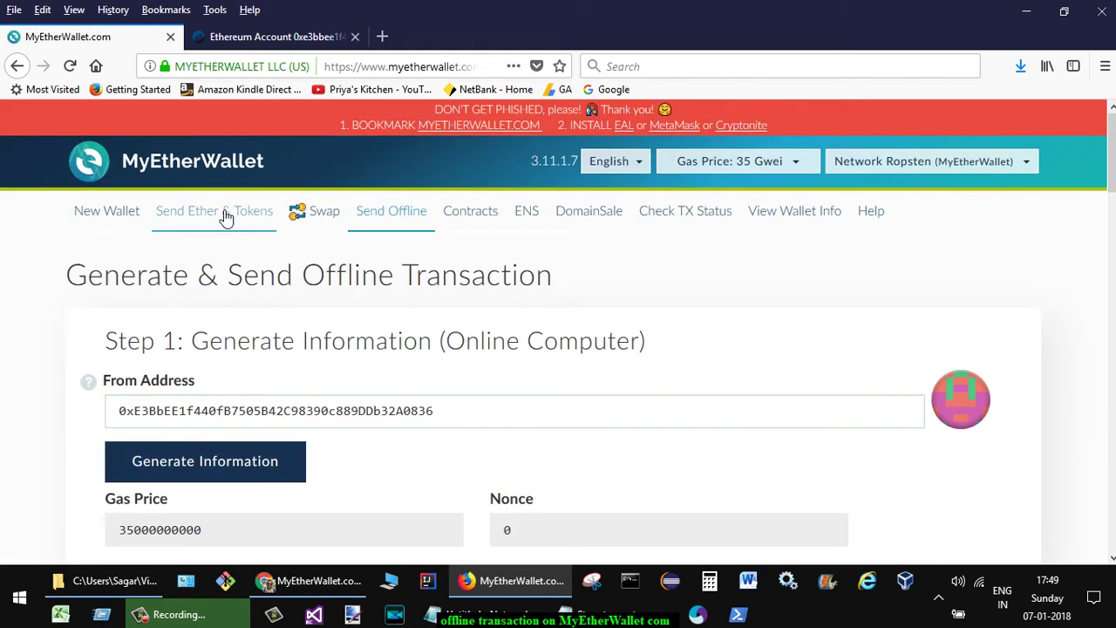
scroll(319, 406, down, 2)
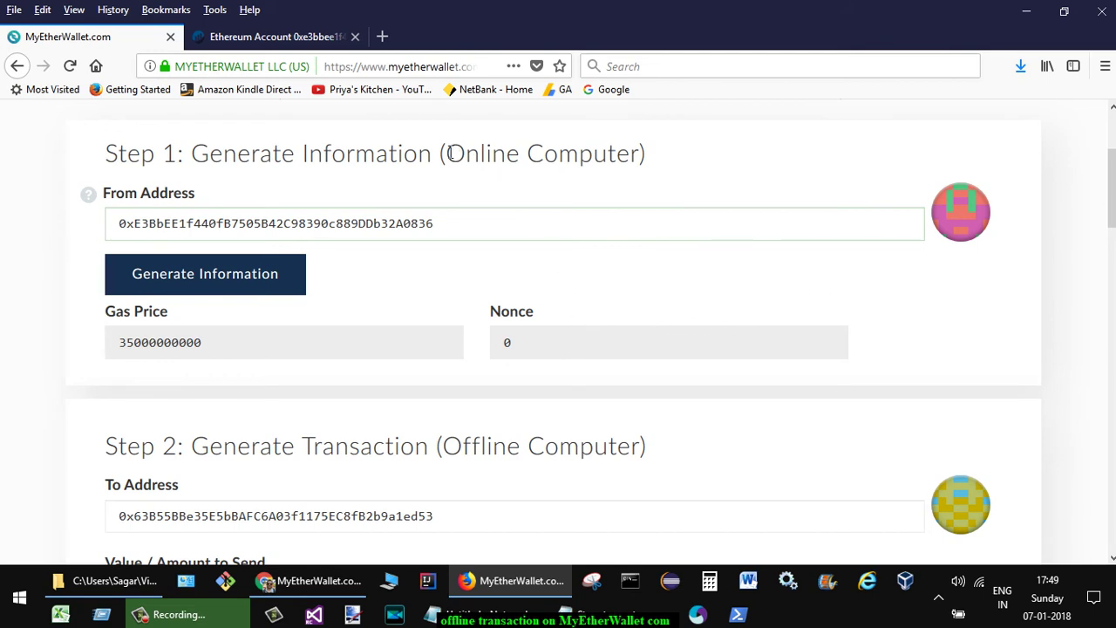
drag(448, 153, 647, 153)
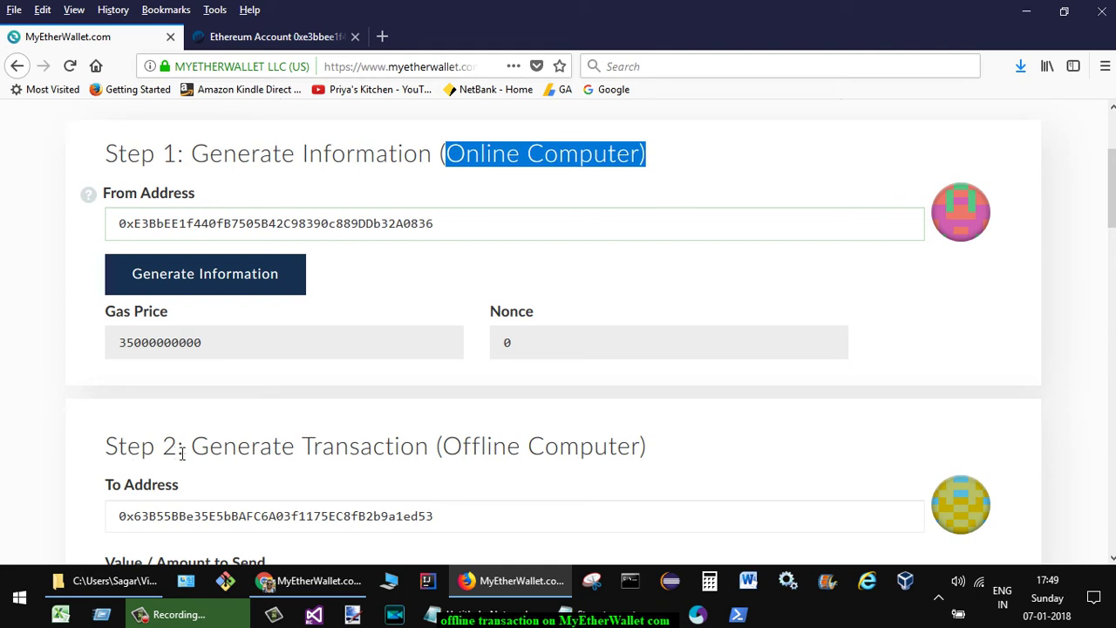
scroll(364, 466, down, 2)
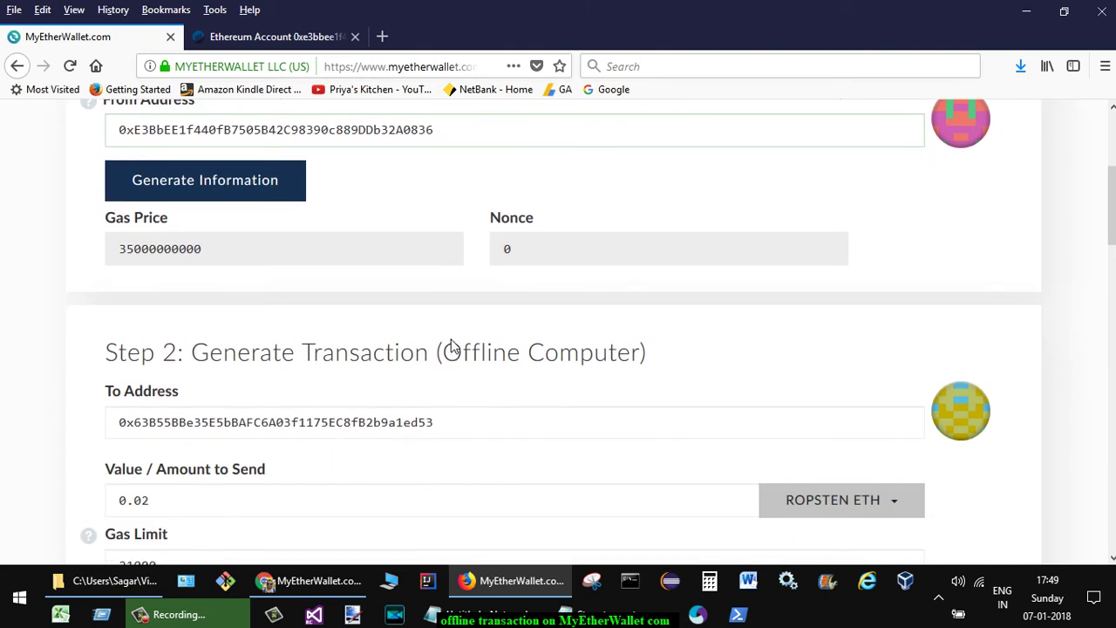
drag(443, 350, 647, 350)
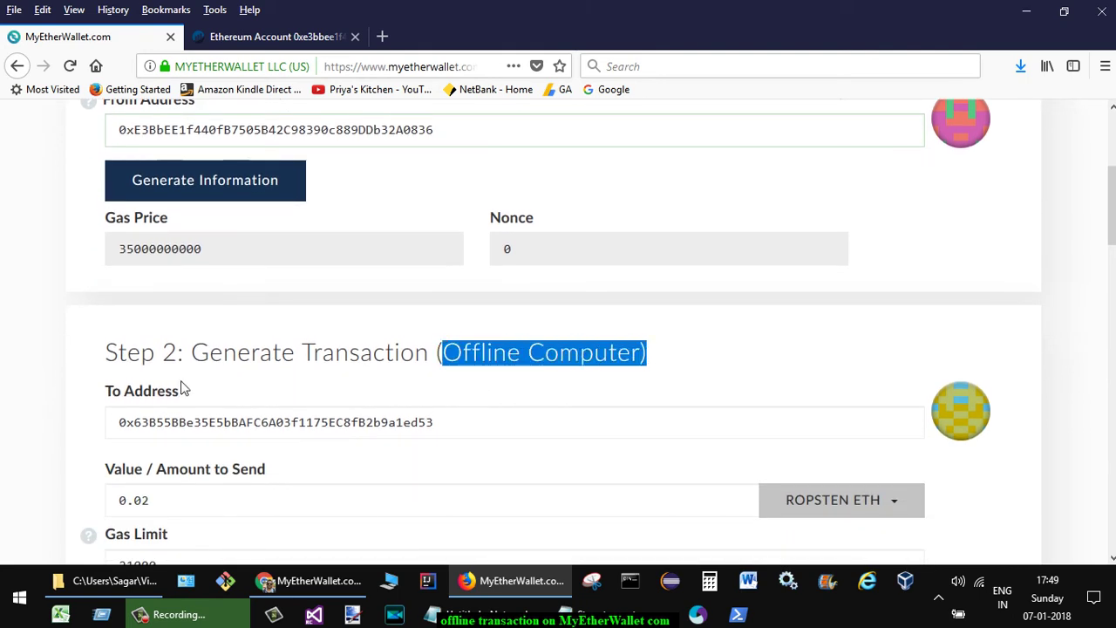
scroll(175, 389, down, 5)
scroll(171, 390, down, 20)
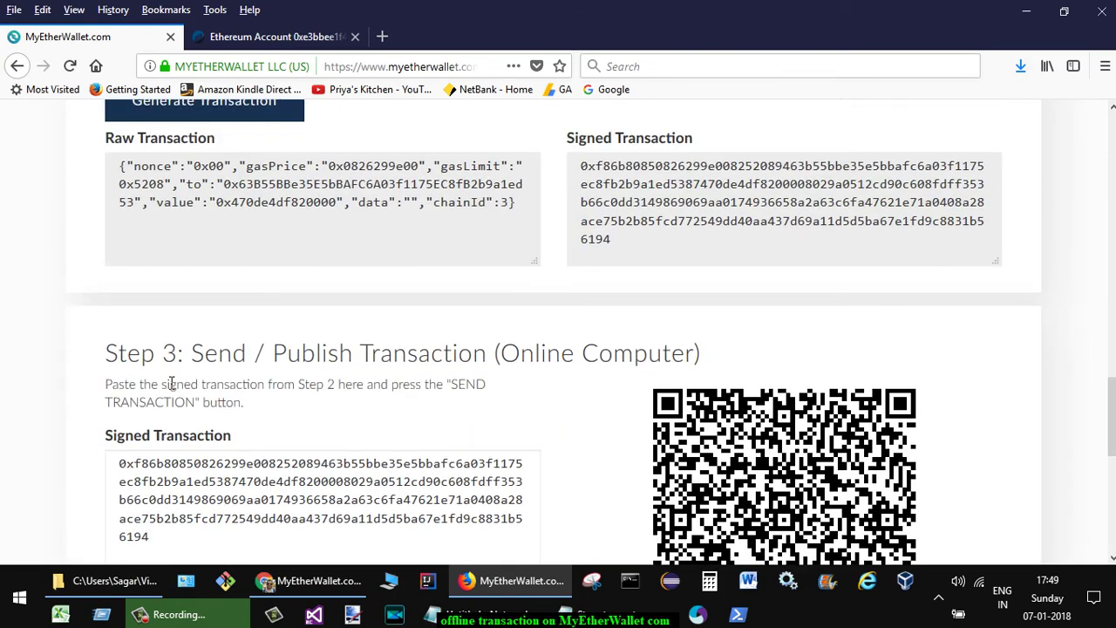
scroll(171, 389, up, 4)
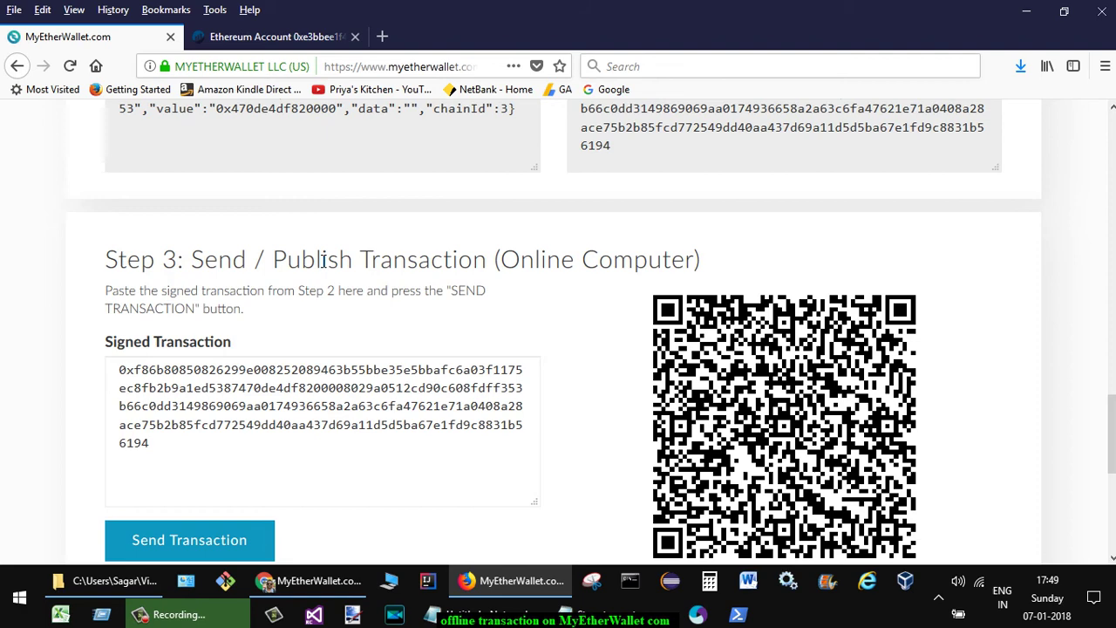
drag(502, 258, 697, 259)
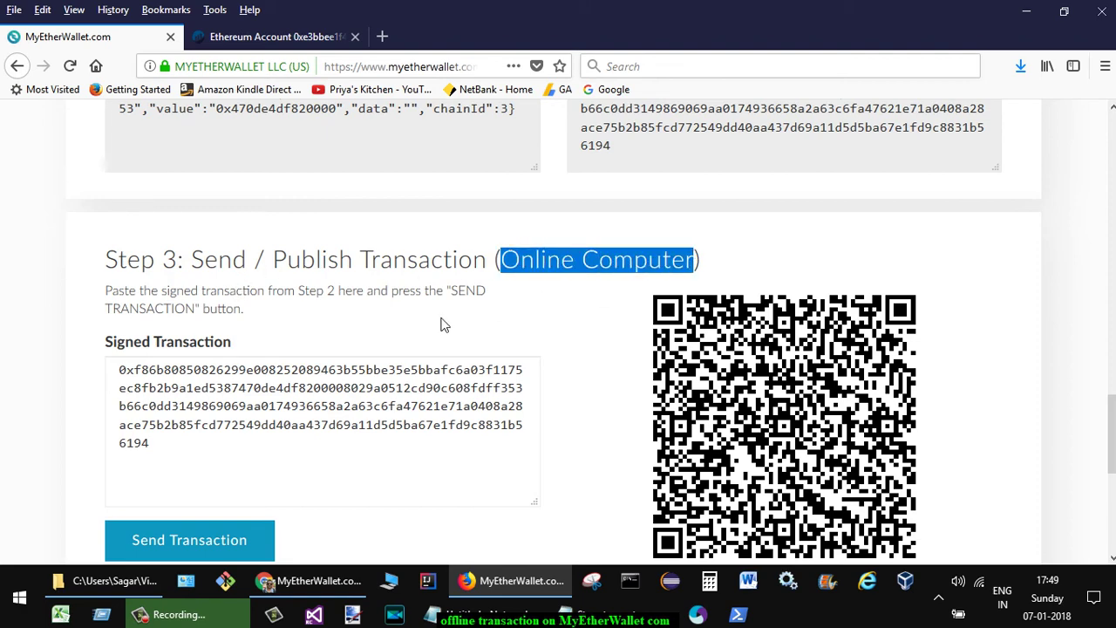
Recheck the signed transaction in Step 3 against the offline transaction details and wallet access in Step 2, then return to Step 1
scroll(200, 409, up, 3)
scroll(165, 389, down, 3)
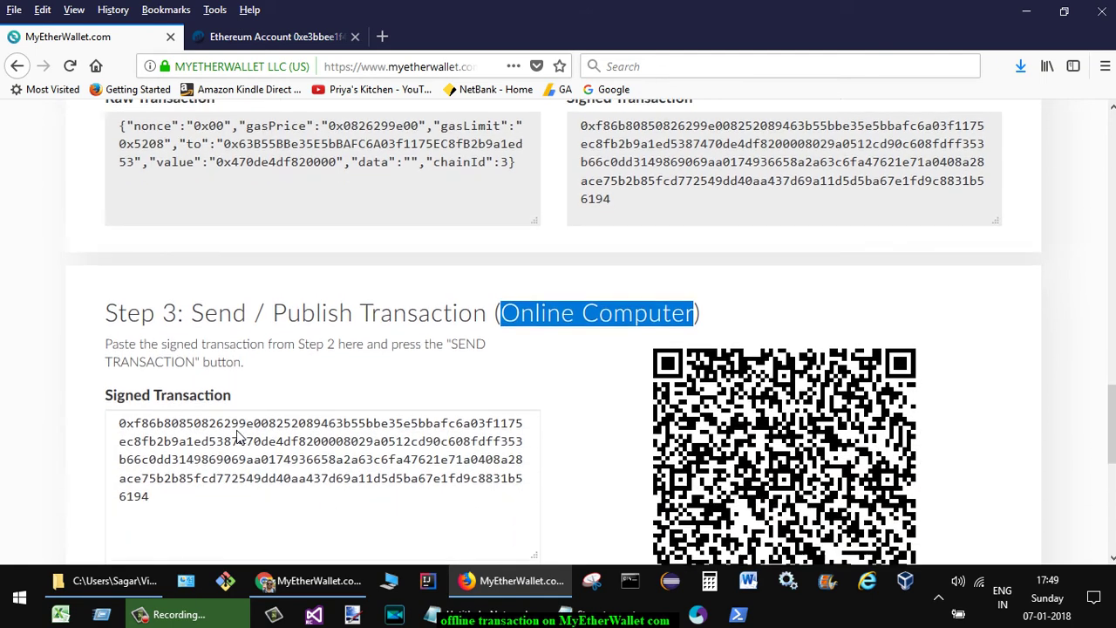
drag(120, 370, 249, 443)
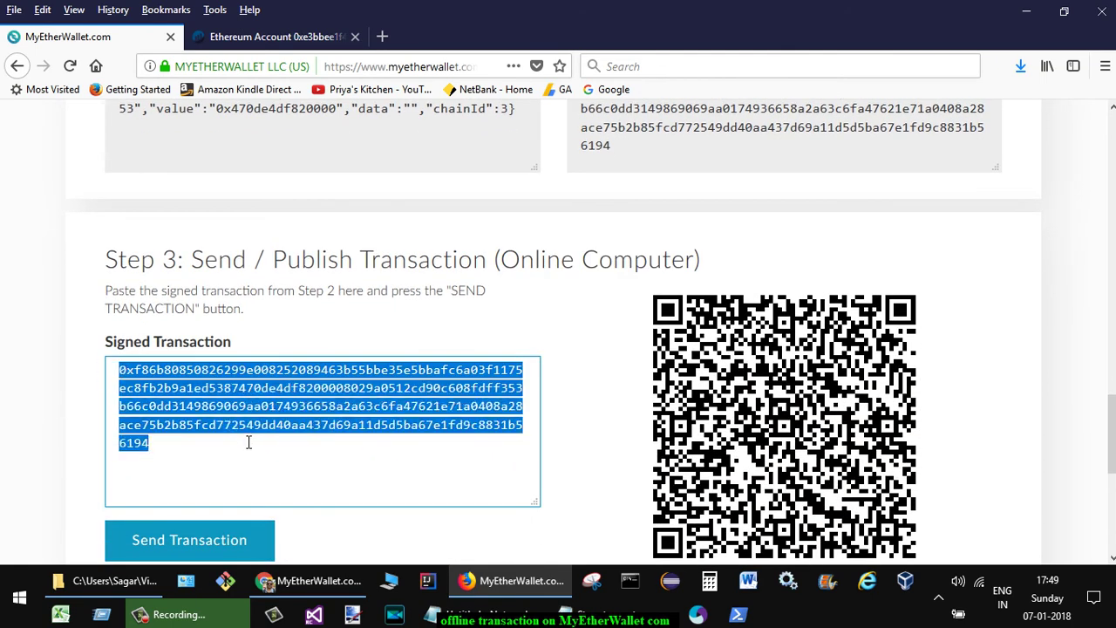
scroll(248, 442, up, 10)
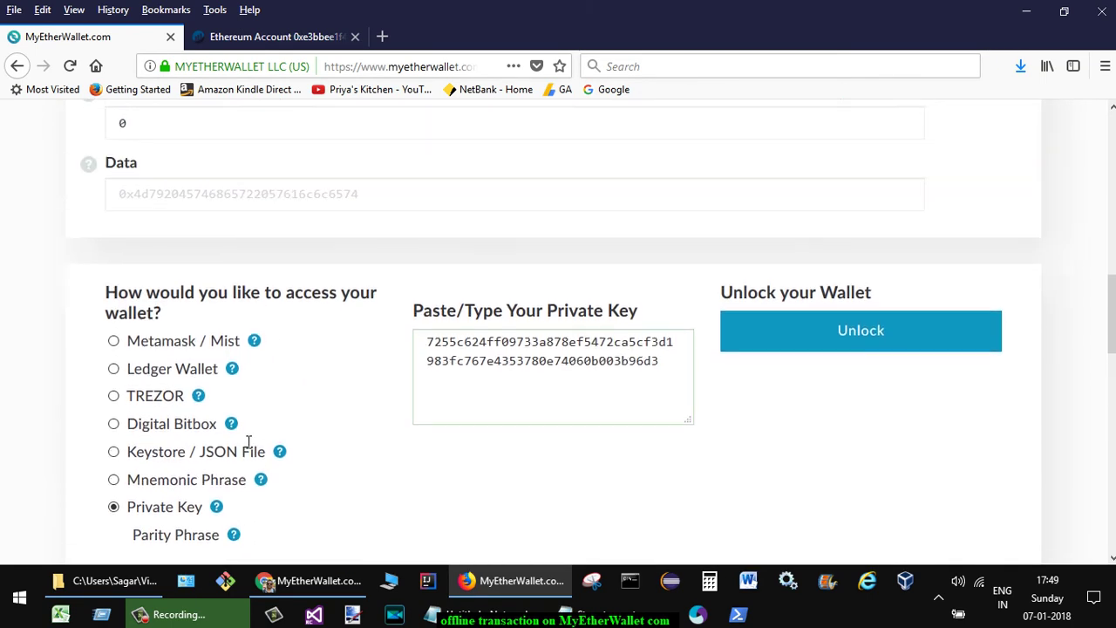
scroll(249, 442, up, 3)
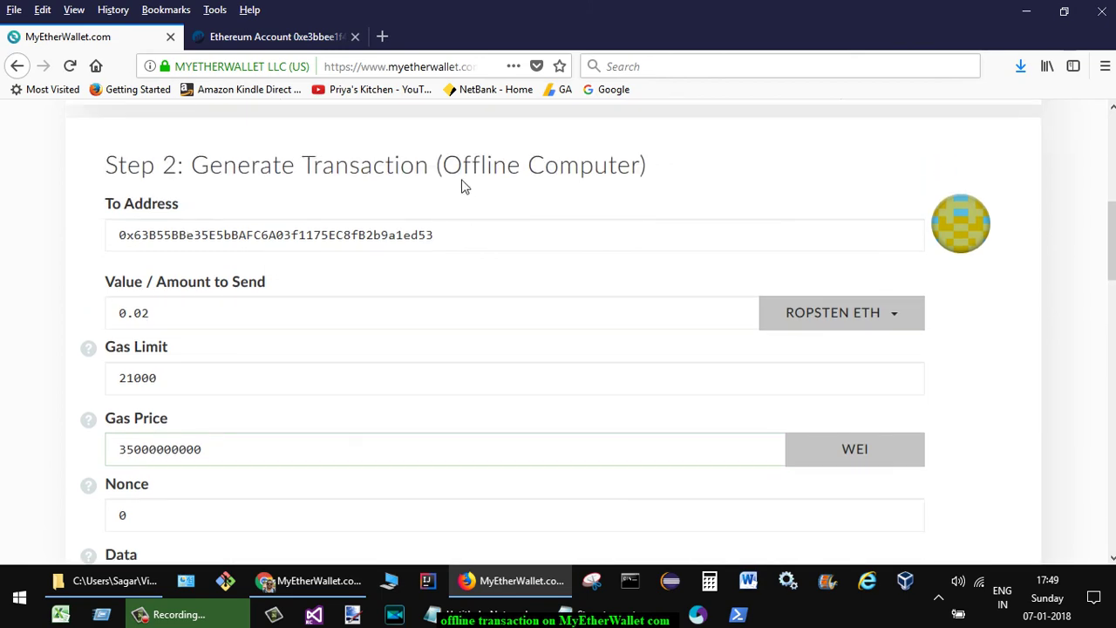
drag(442, 165, 640, 165)
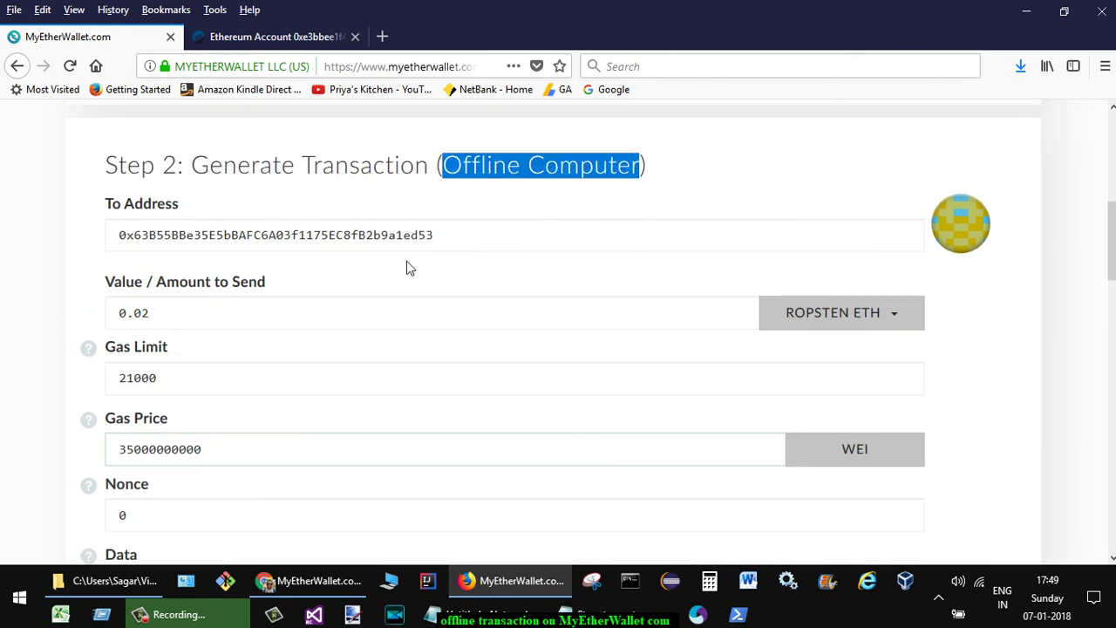
scroll(206, 448, down, 4)
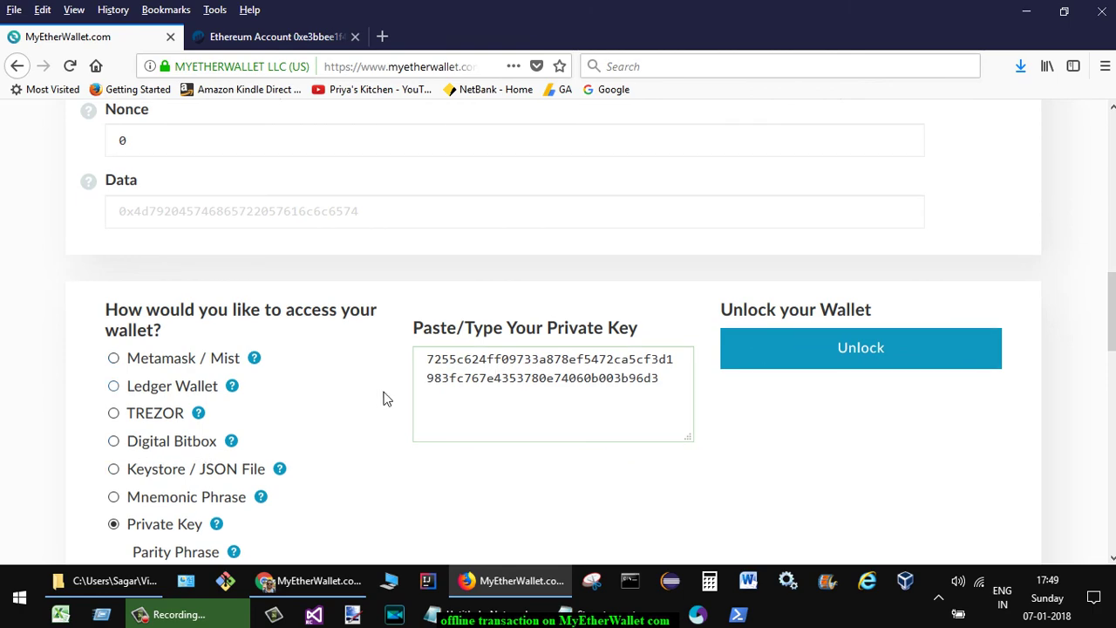
scroll(373, 408, up, 3)
scroll(373, 409, up, 3)
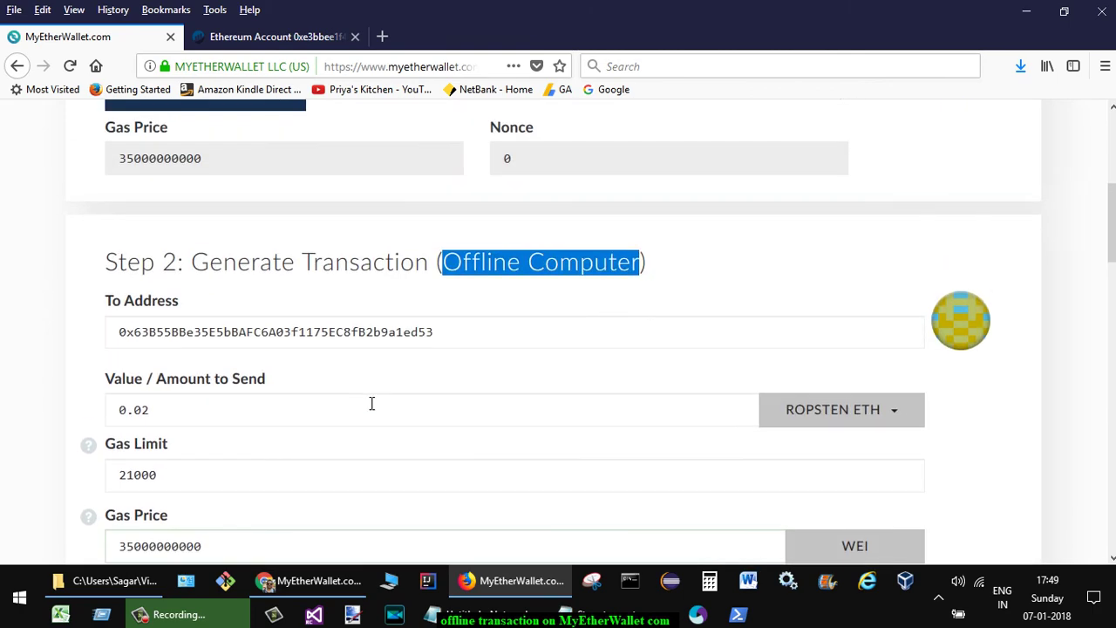
click(494, 345)
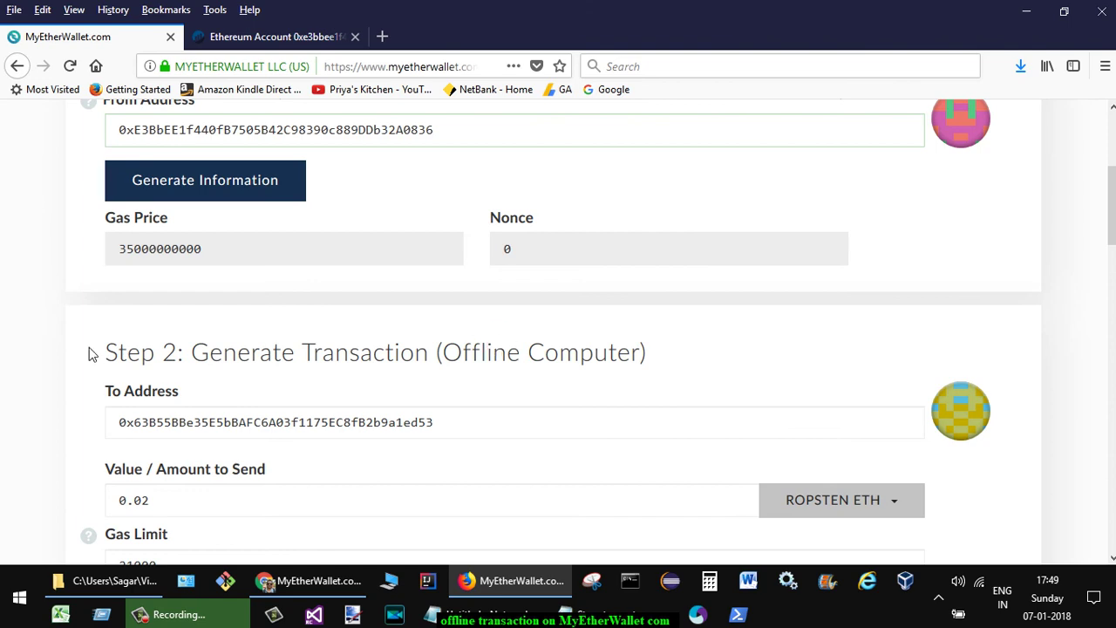
scroll(84, 344, up, 3)
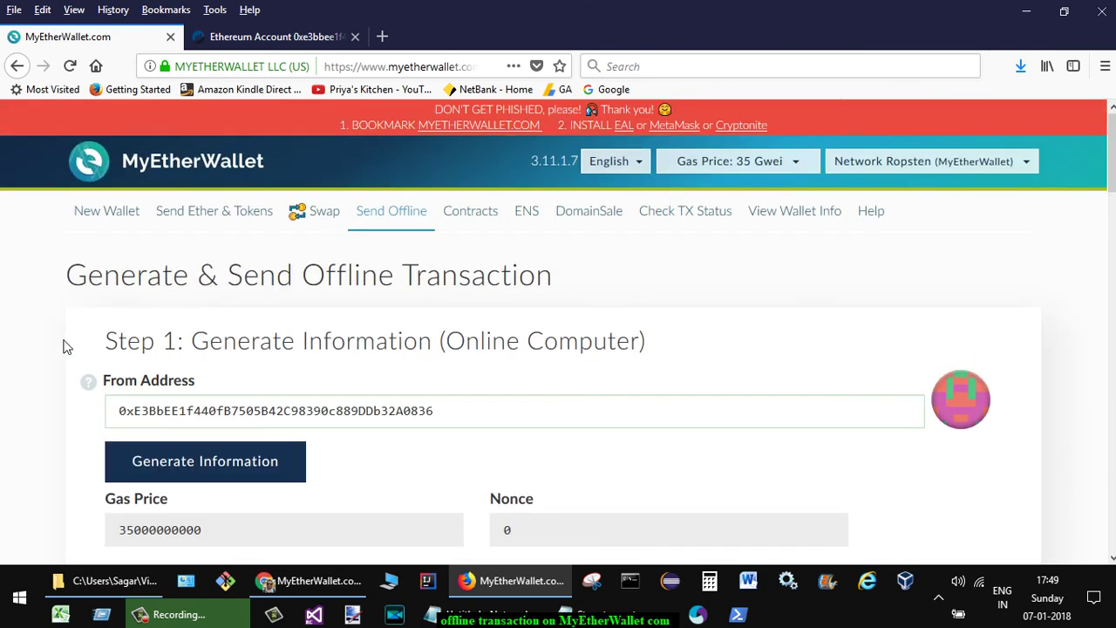